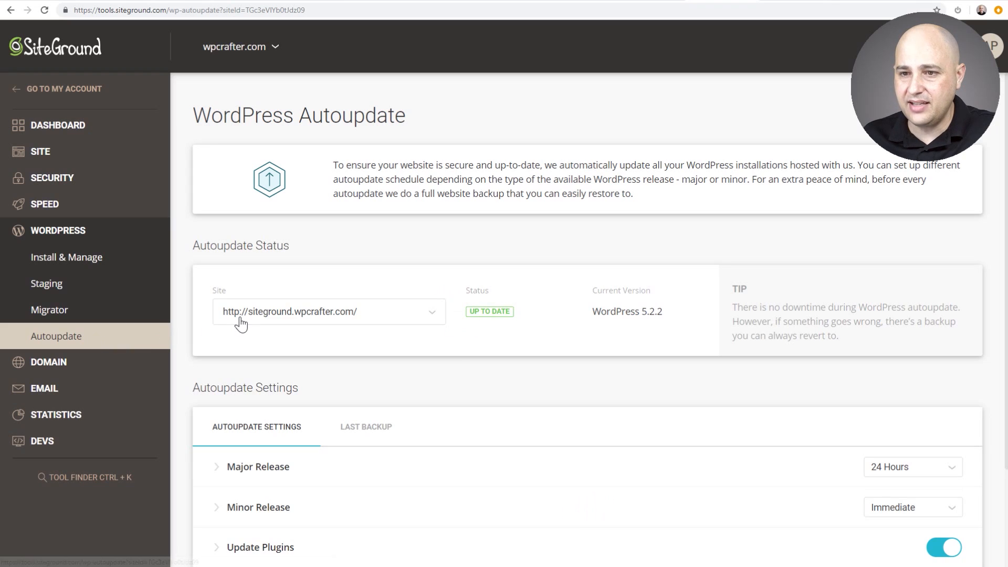
Step: Review the SiteGround WordPress autoupdate status and the release and plugin update settings for siteground.wpcrafter.com
{"action": "scroll", "coordinate": [471, 334], "scroll_direction": "down", "scroll_amount": 2}
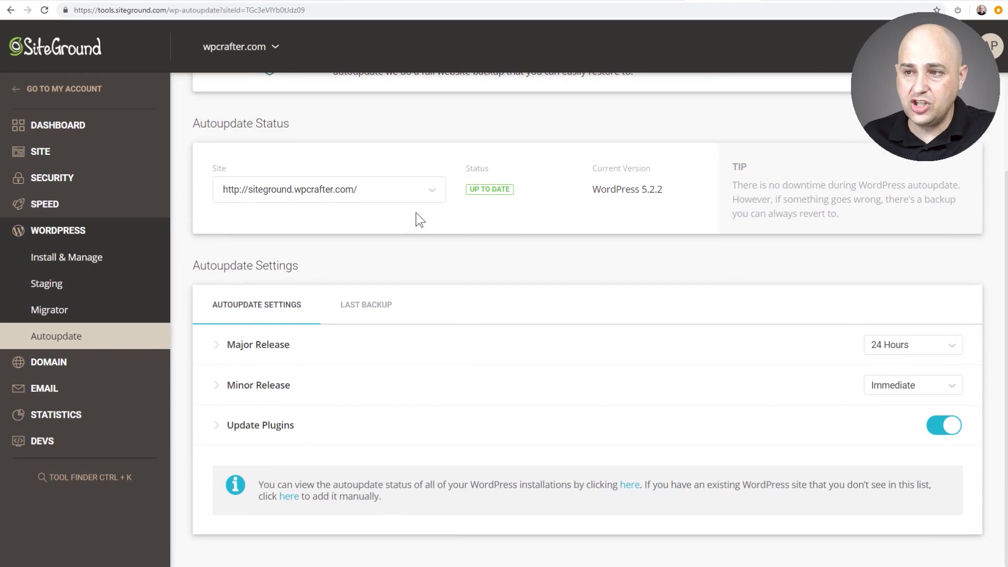
{"action": "left_click", "coordinate": [426, 194]}
{"action": "left_click", "coordinate": [574, 267]}
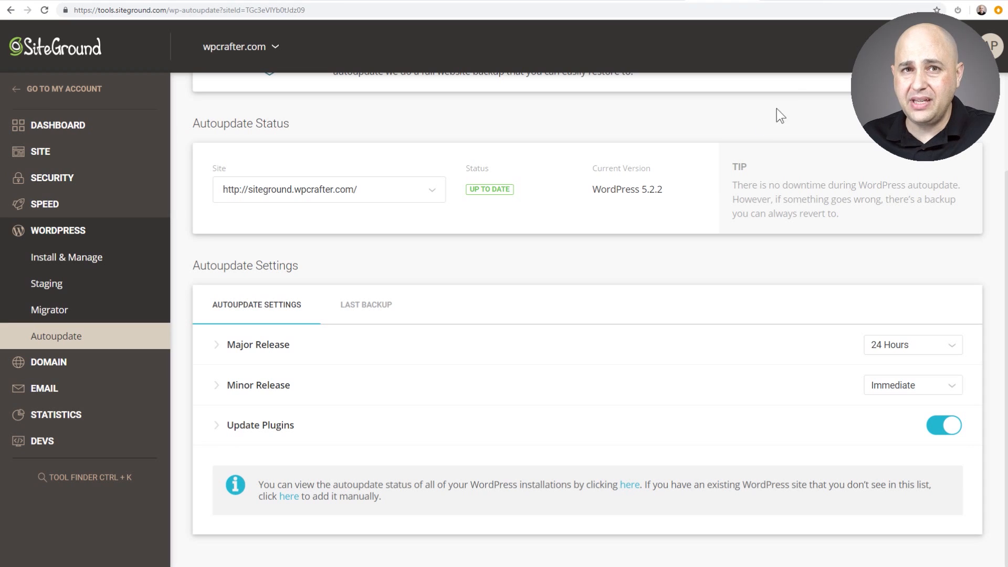
Step: Switch to the MainWP Version 4 page and examine its interface changes, changelog and available beta downloads
{"action": "left_click", "coordinate": [792, 2]}
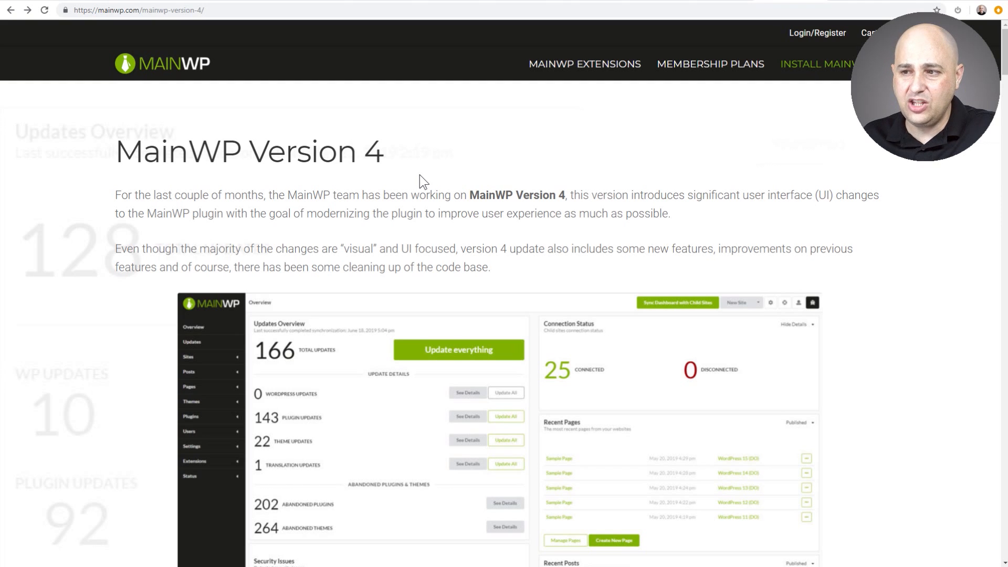
{"action": "scroll", "coordinate": [420, 175], "scroll_direction": "down", "scroll_amount": 10}
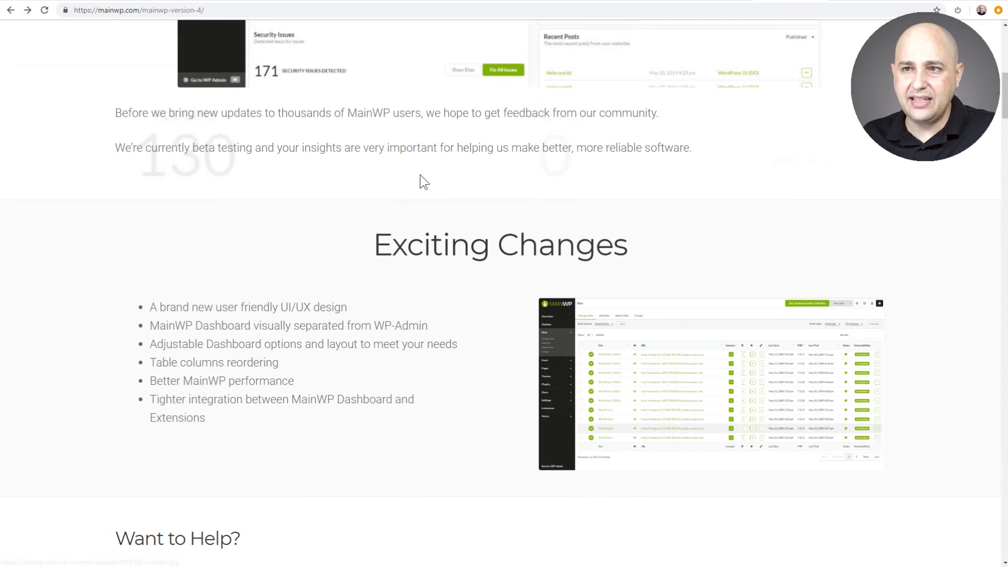
{"action": "scroll", "coordinate": [420, 175], "scroll_direction": "up", "scroll_amount": 10}
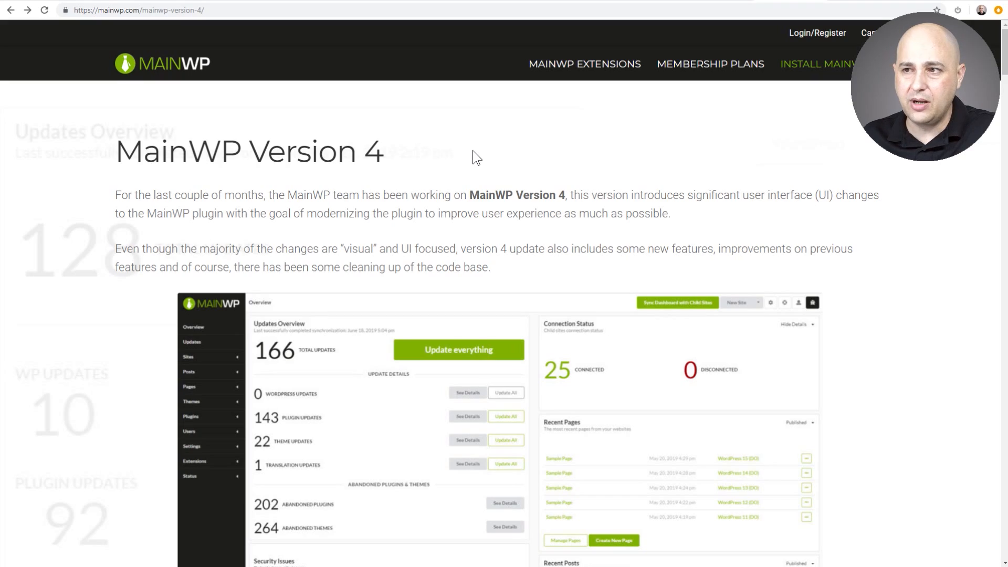
{"action": "scroll", "coordinate": [473, 150], "scroll_direction": "down", "scroll_amount": 5}
{"action": "scroll", "coordinate": [473, 150], "scroll_direction": "up", "scroll_amount": 2}
{"action": "scroll", "coordinate": [473, 150], "scroll_direction": "down", "scroll_amount": 20}
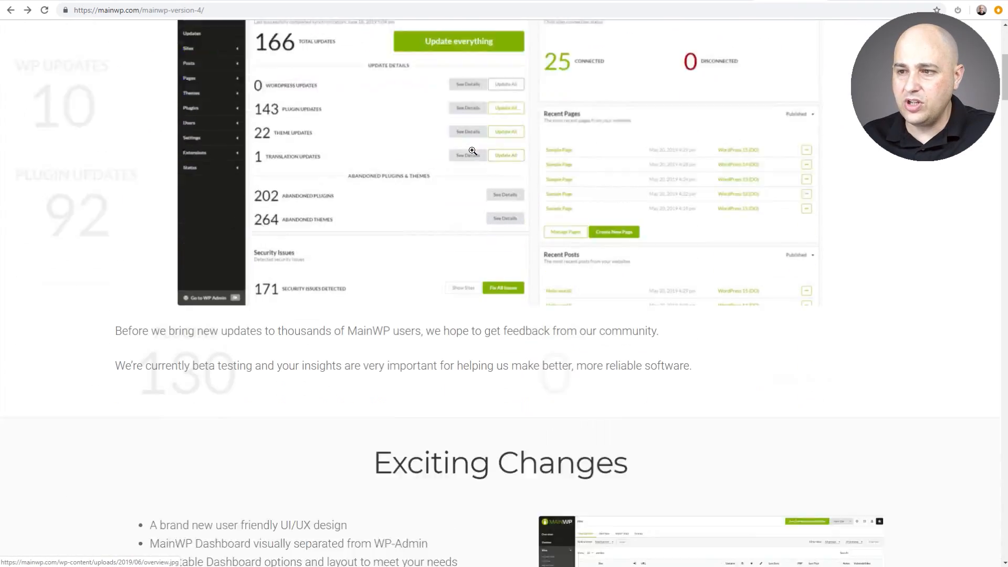
{"action": "scroll", "coordinate": [470, 150], "scroll_direction": "down", "scroll_amount": 20}
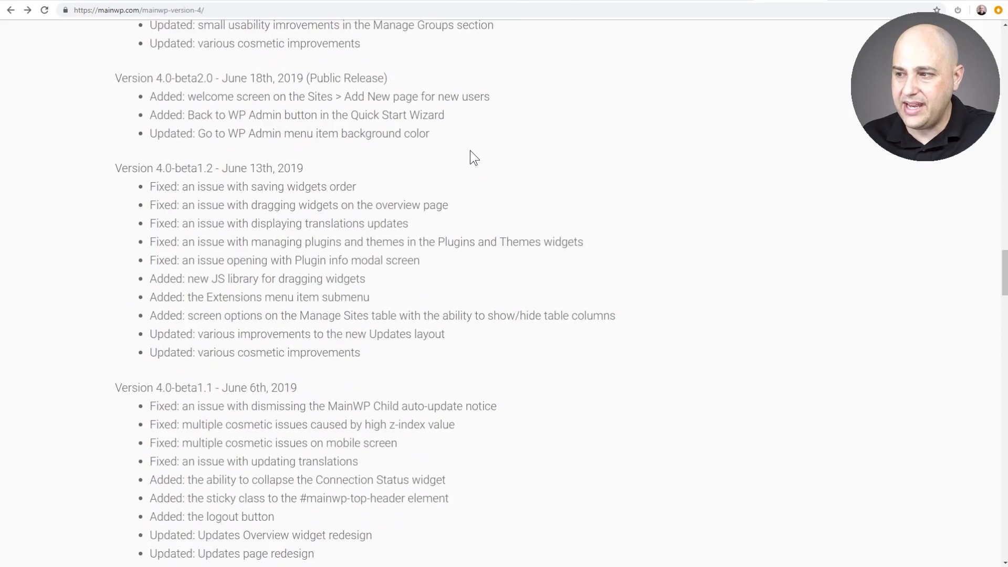
{"action": "scroll", "coordinate": [470, 149], "scroll_direction": "down", "scroll_amount": 12}
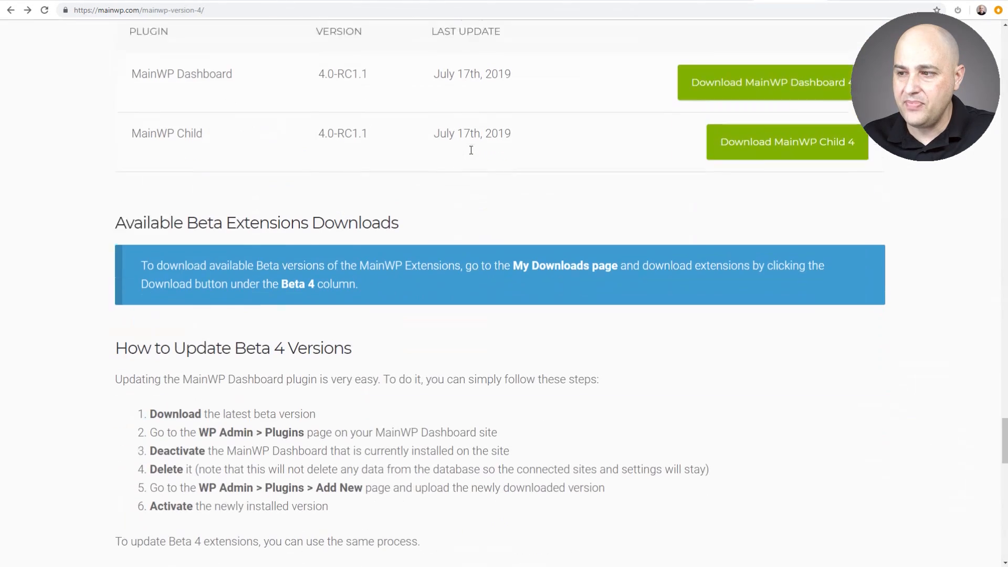
{"action": "scroll", "coordinate": [672, 142], "scroll_direction": "up", "scroll_amount": 3}
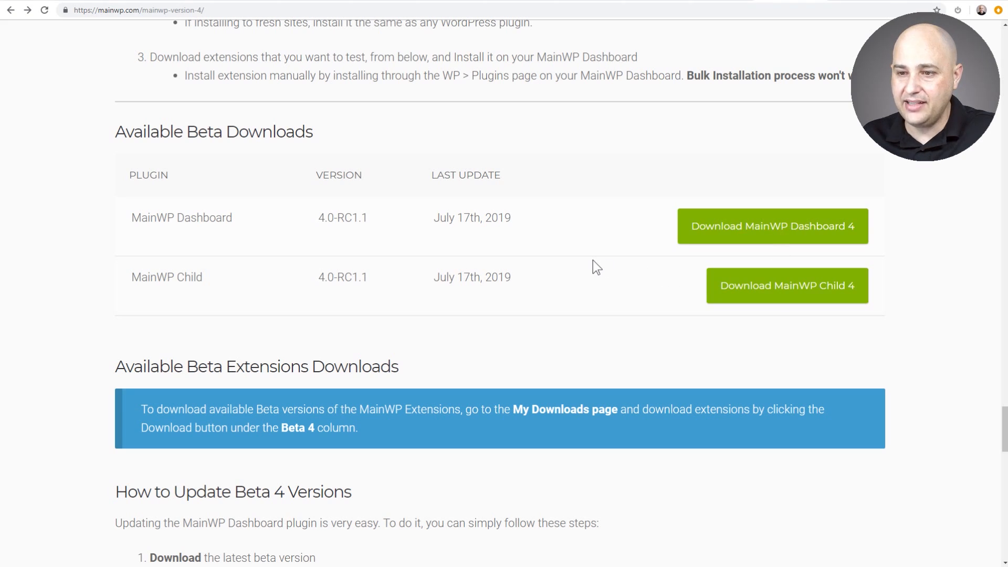
{"action": "scroll", "coordinate": [593, 261], "scroll_direction": "up", "scroll_amount": 20}
{"action": "scroll", "coordinate": [592, 260], "scroll_direction": "up", "scroll_amount": 20}
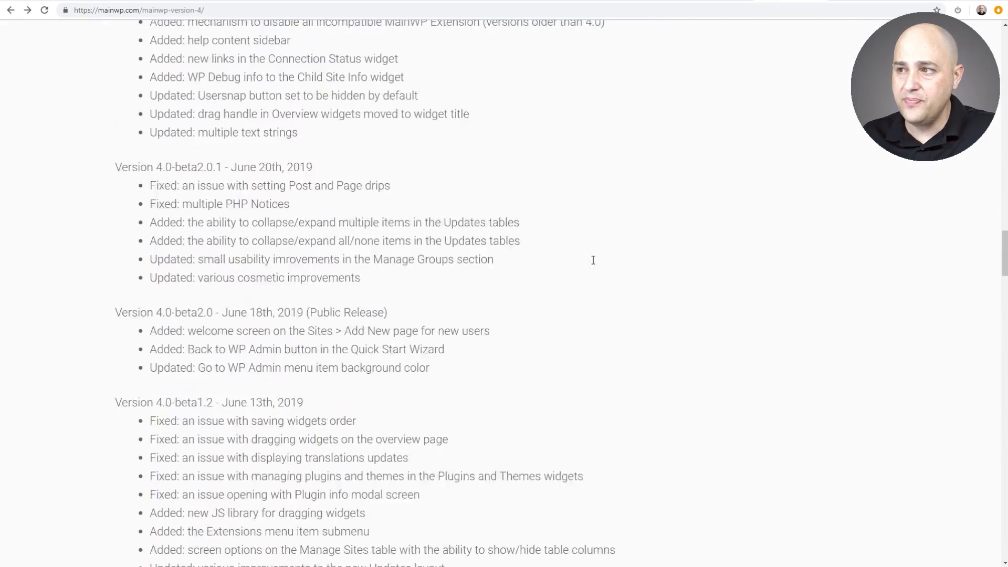
{"action": "scroll", "coordinate": [593, 260], "scroll_direction": "up", "scroll_amount": 10}
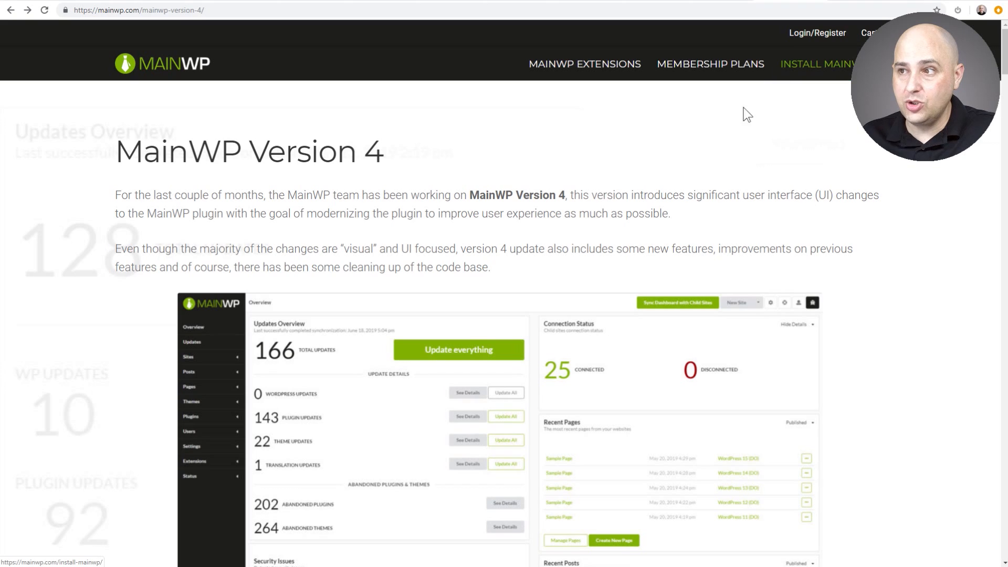
Step: Browse the Free category of MainWP extensions and read through the descriptions of the listed extensions
{"action": "left_click", "coordinate": [580, 66]}
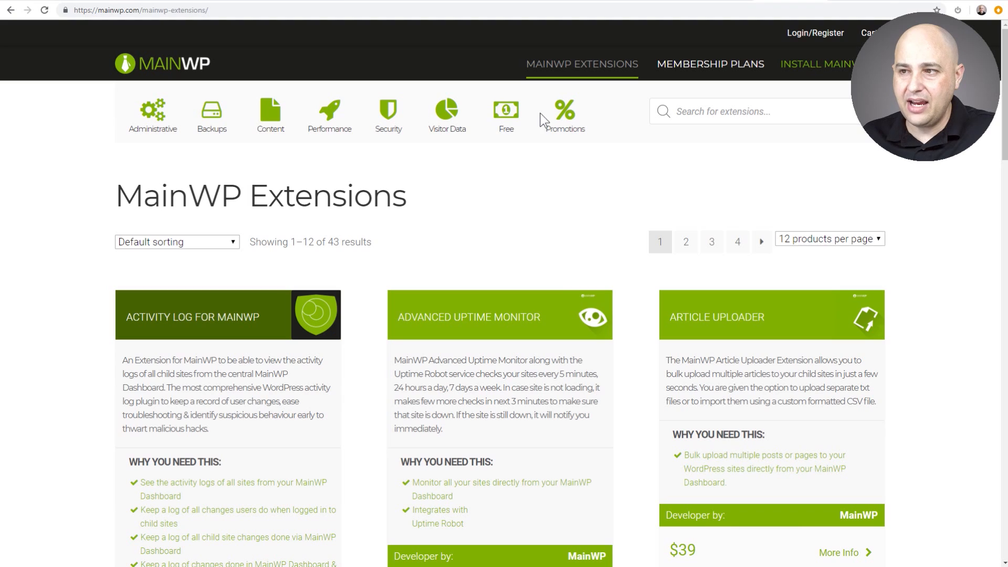
{"action": "left_click", "coordinate": [507, 113]}
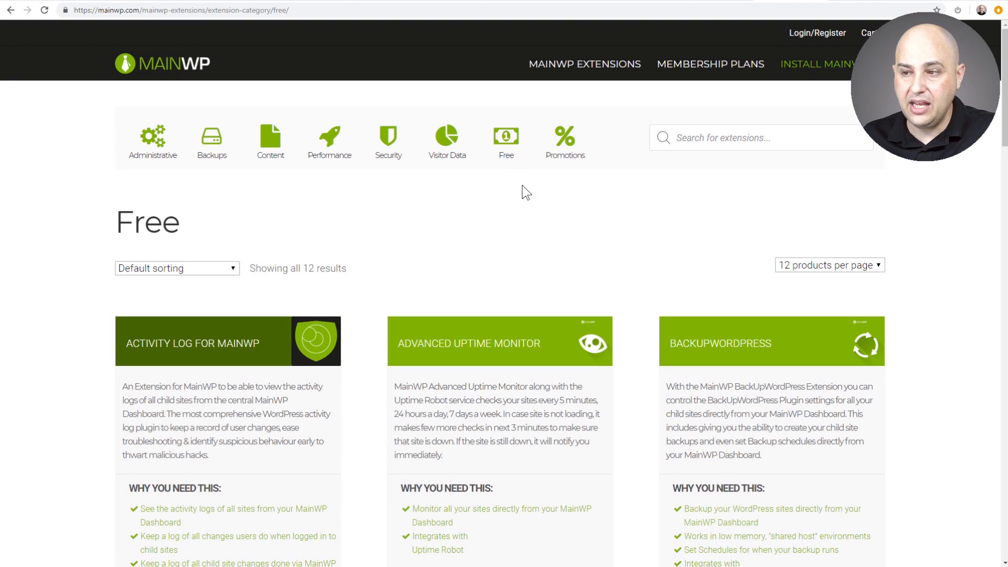
{"action": "scroll", "coordinate": [523, 187], "scroll_direction": "down", "scroll_amount": 2}
{"action": "scroll", "coordinate": [522, 192], "scroll_direction": "down", "scroll_amount": 3}
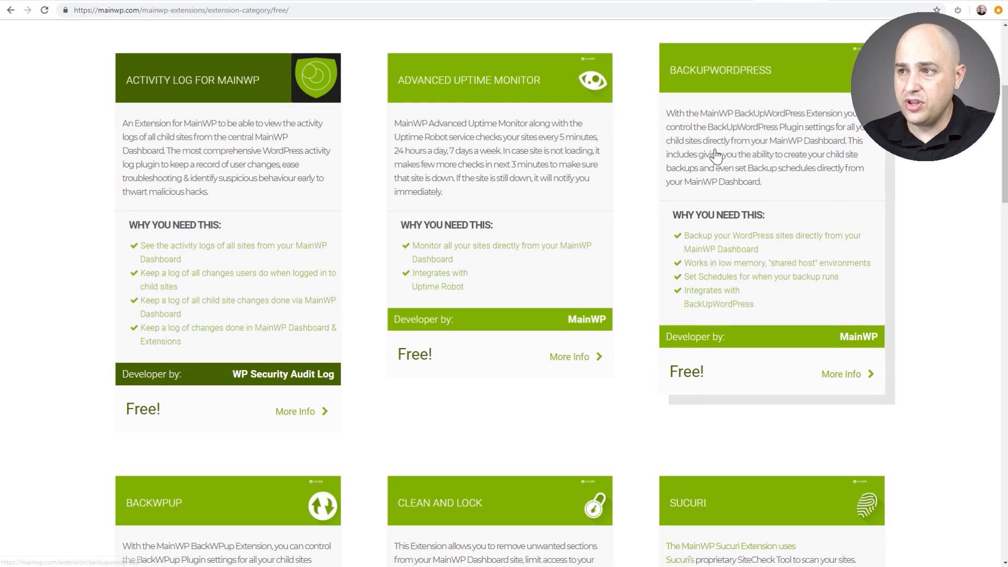
{"action": "scroll", "coordinate": [715, 155], "scroll_direction": "down", "scroll_amount": 8}
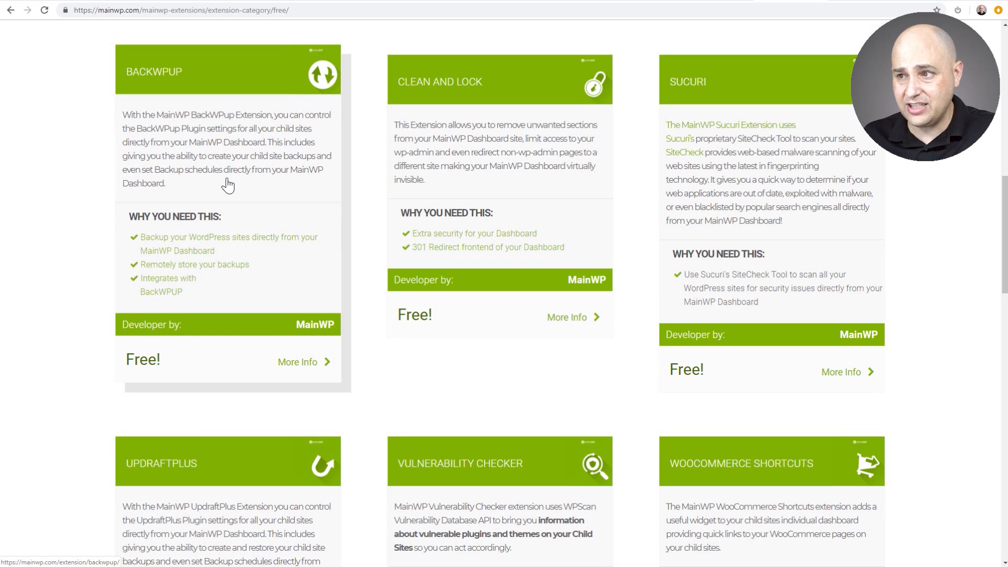
{"action": "scroll", "coordinate": [239, 236], "scroll_direction": "down", "scroll_amount": 5}
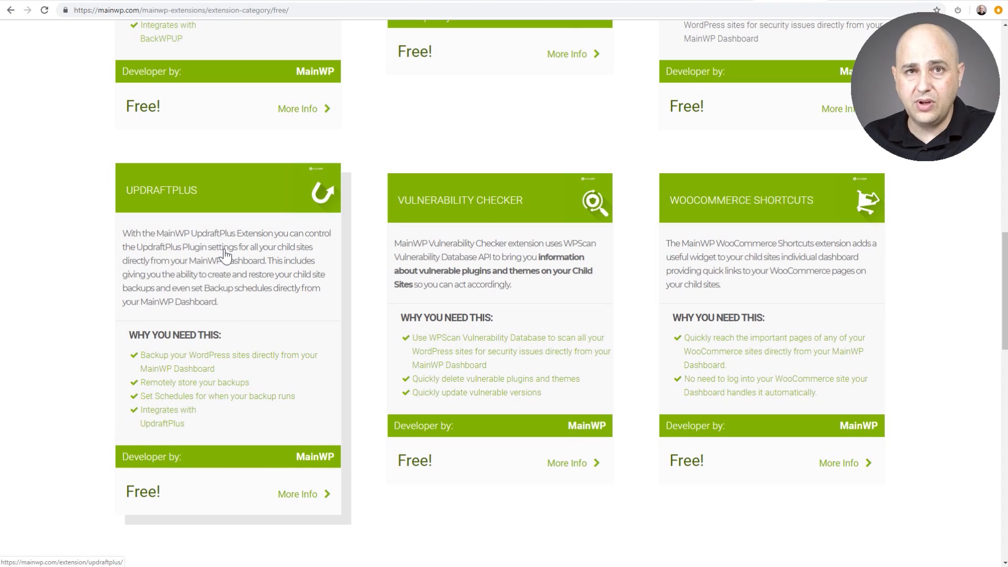
{"action": "scroll", "coordinate": [240, 252], "scroll_direction": "up", "scroll_amount": 5}
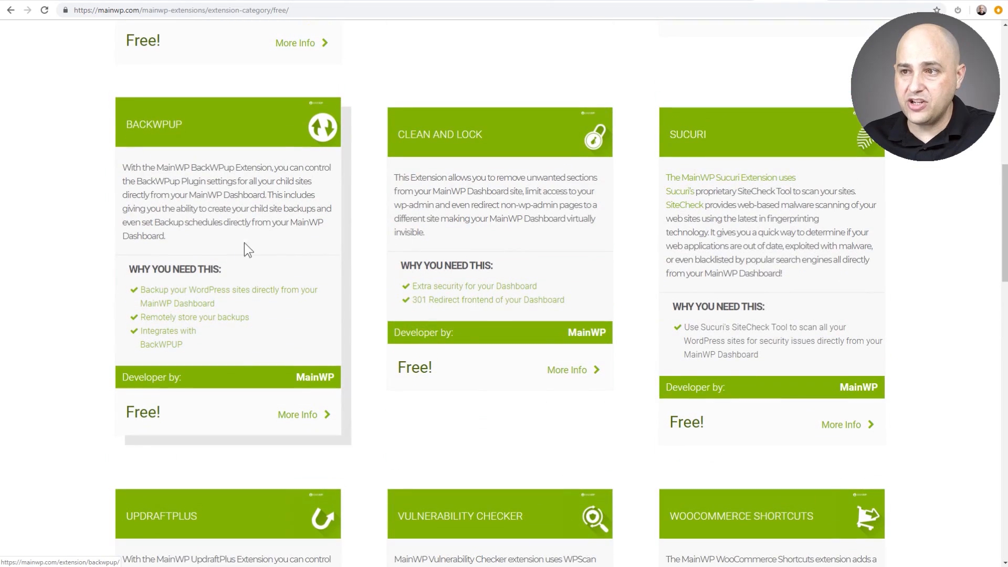
{"action": "scroll", "coordinate": [243, 244], "scroll_direction": "up", "scroll_amount": 5}
{"action": "scroll", "coordinate": [515, 157], "scroll_direction": "up", "scroll_amount": 2}
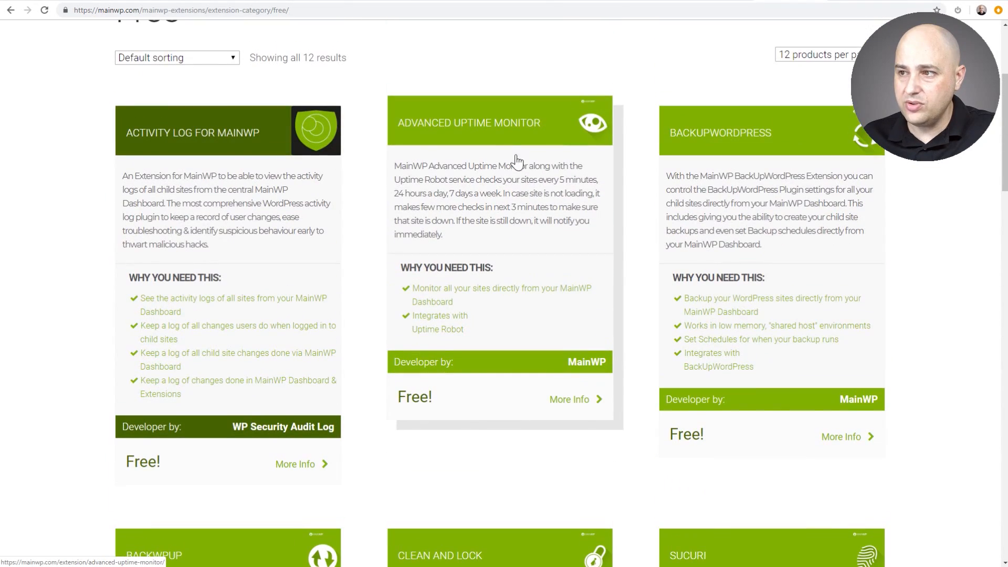
{"action": "scroll", "coordinate": [521, 182], "scroll_direction": "down", "scroll_amount": 6}
{"action": "scroll", "coordinate": [519, 180], "scroll_direction": "down", "scroll_amount": 3}
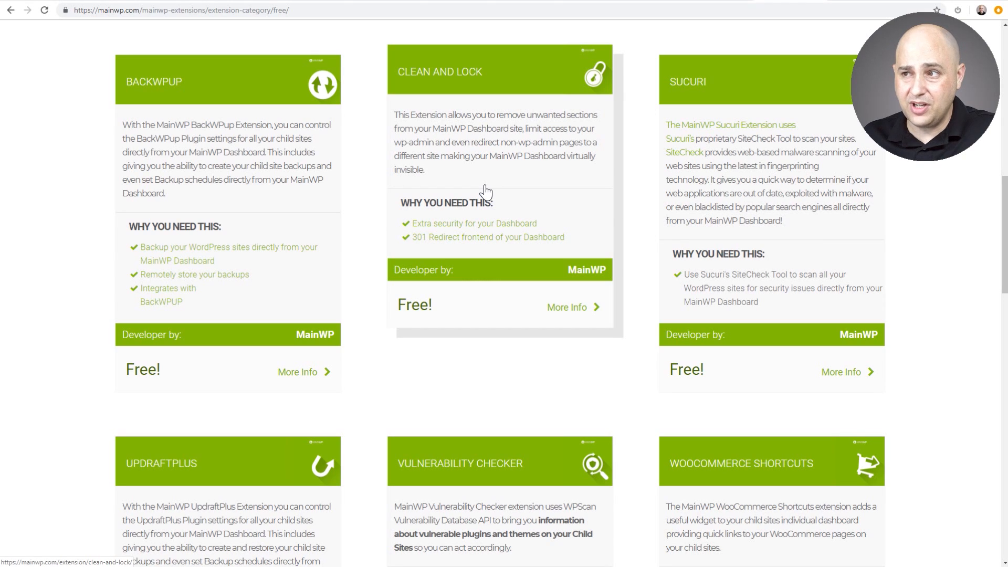
{"action": "scroll", "coordinate": [709, 158], "scroll_direction": "down", "scroll_amount": 3}
{"action": "scroll", "coordinate": [709, 158], "scroll_direction": "down", "scroll_amount": 3}
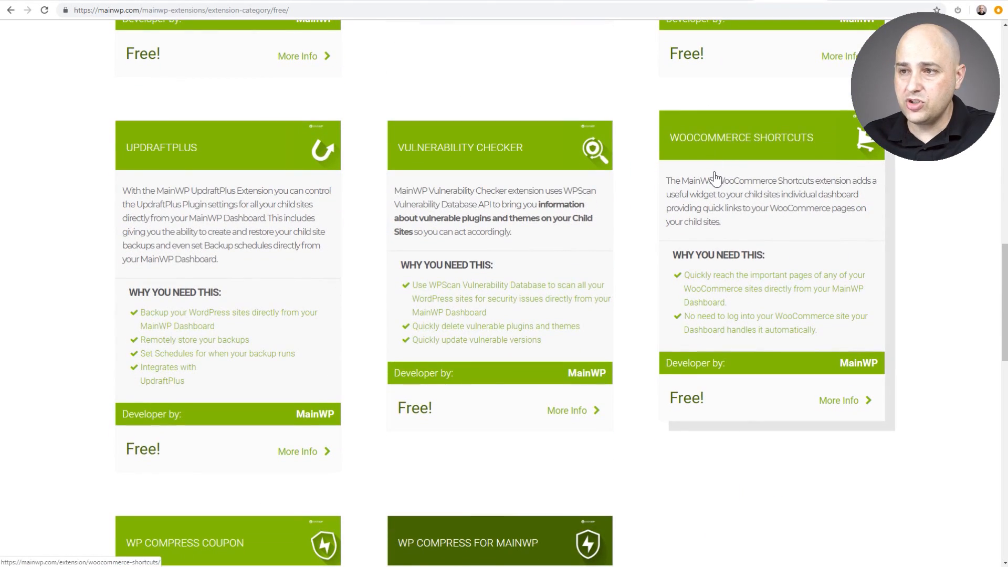
{"action": "scroll", "coordinate": [524, 193], "scroll_direction": "down", "scroll_amount": 5}
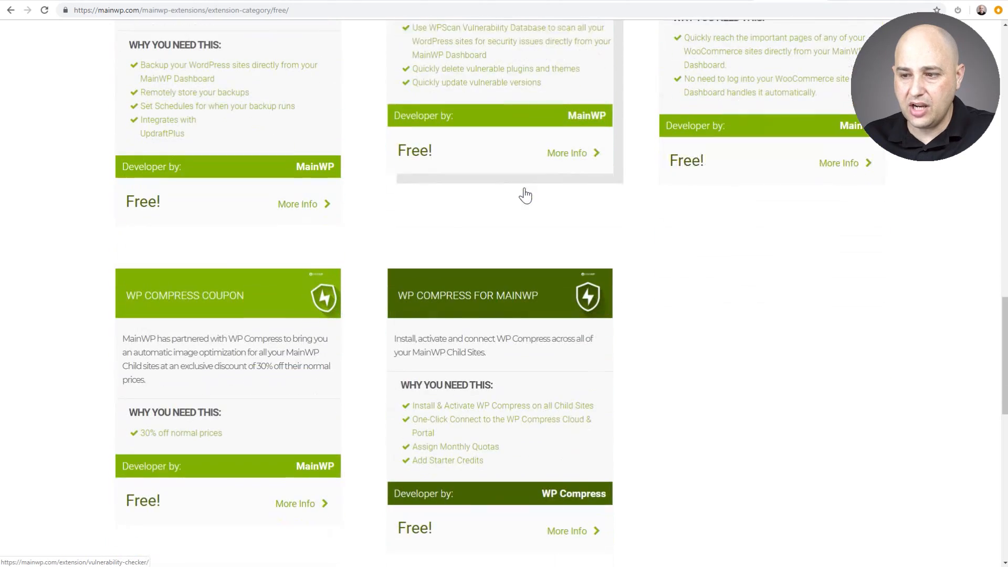
{"action": "scroll", "coordinate": [462, 187], "scroll_direction": "up", "scroll_amount": 20}
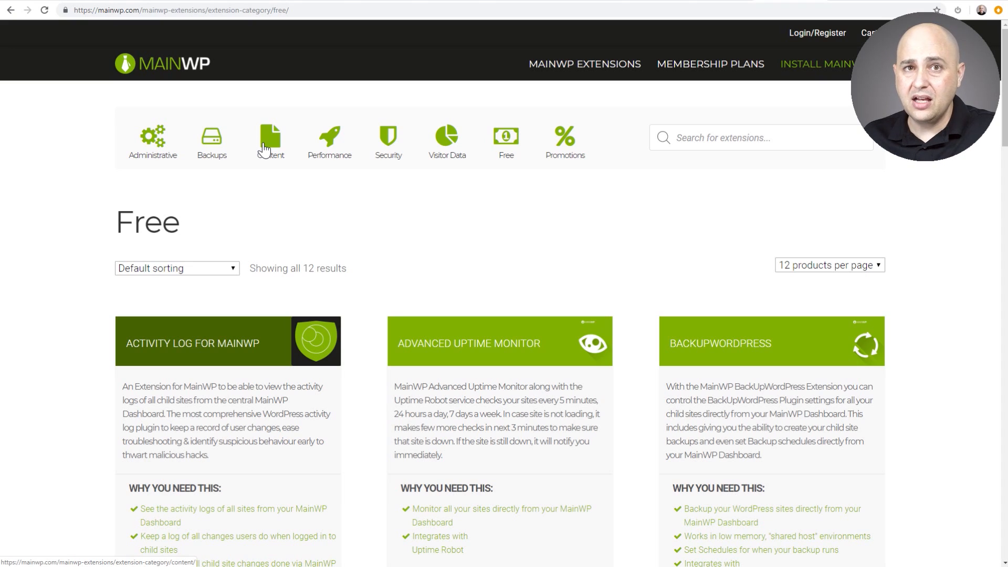
Step: Browse the Administrative category of MainWP extensions and look over the free and paid entries
{"action": "left_click", "coordinate": [160, 141]}
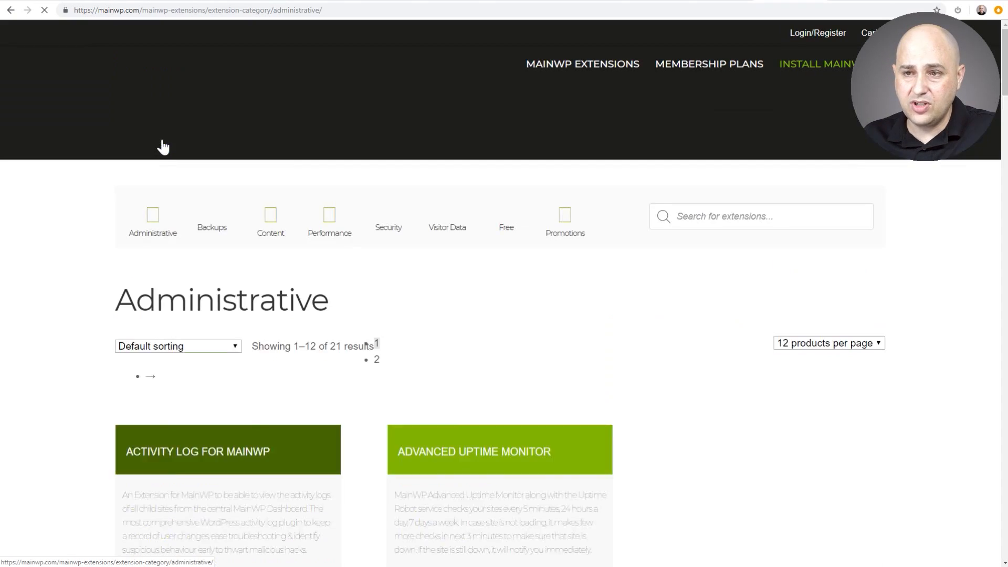
{"action": "scroll", "coordinate": [270, 147], "scroll_direction": "down", "scroll_amount": 5}
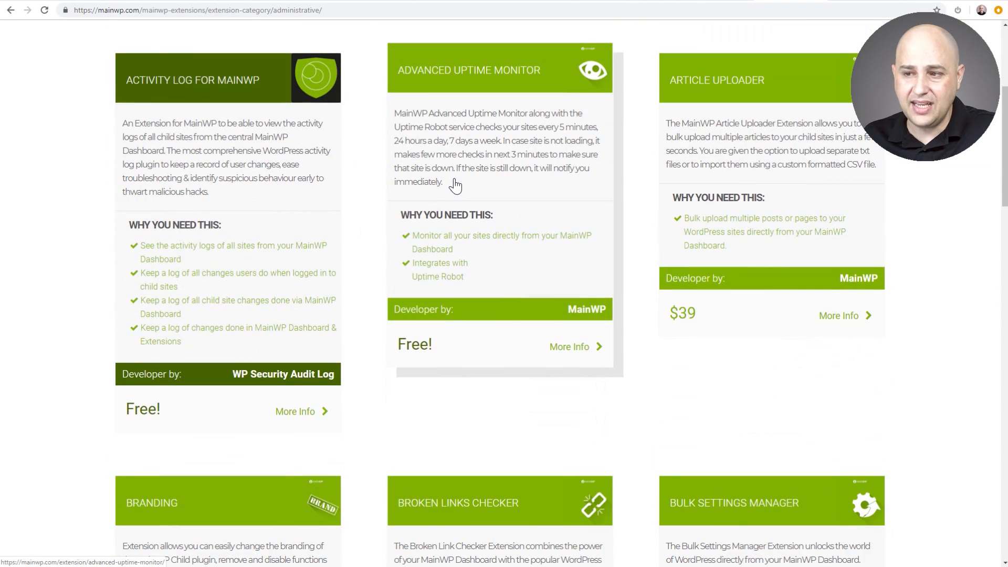
{"action": "scroll", "coordinate": [456, 184], "scroll_direction": "down", "scroll_amount": 6}
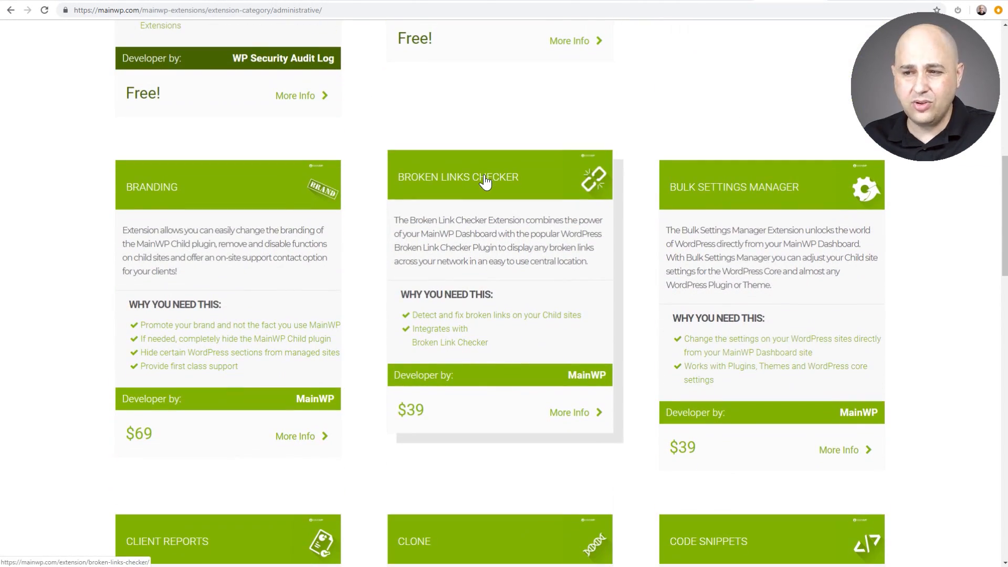
{"action": "scroll", "coordinate": [485, 181], "scroll_direction": "up", "scroll_amount": 11}
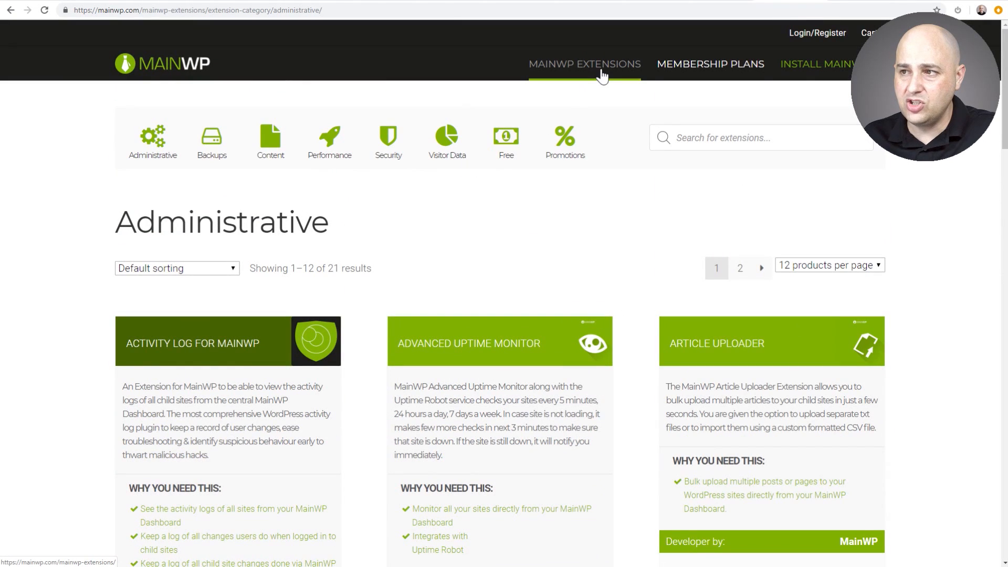
Step: Show the MainWP membership plans and highlight the Lifetime plan's title and its one-time fee
{"action": "left_click", "coordinate": [704, 64]}
{"action": "scroll", "coordinate": [488, 163], "scroll_direction": "down", "scroll_amount": 2}
{"action": "left_click_drag", "start_coordinate": [451, 158], "coordinate": [580, 166]}
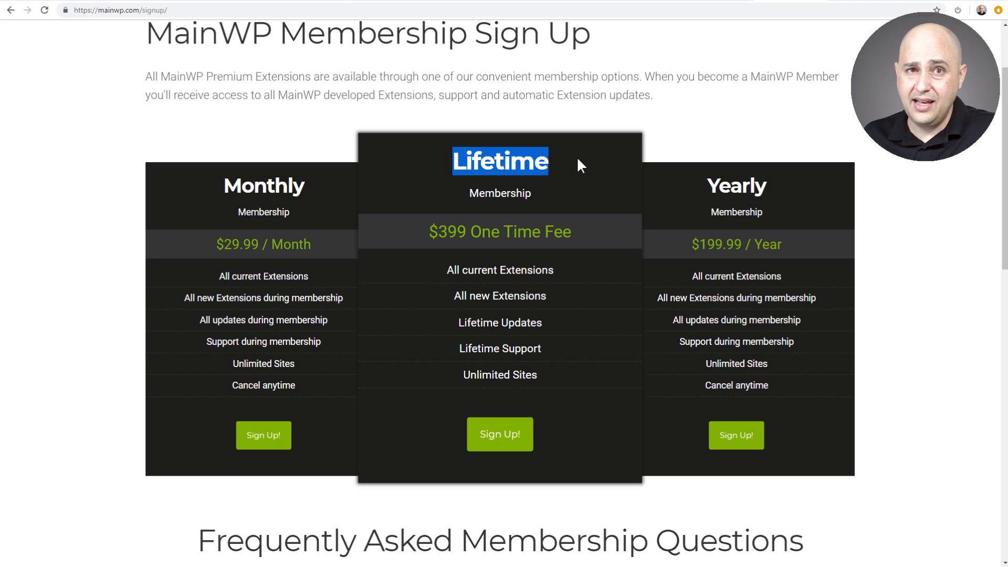
{"action": "left_click", "coordinate": [570, 159]}
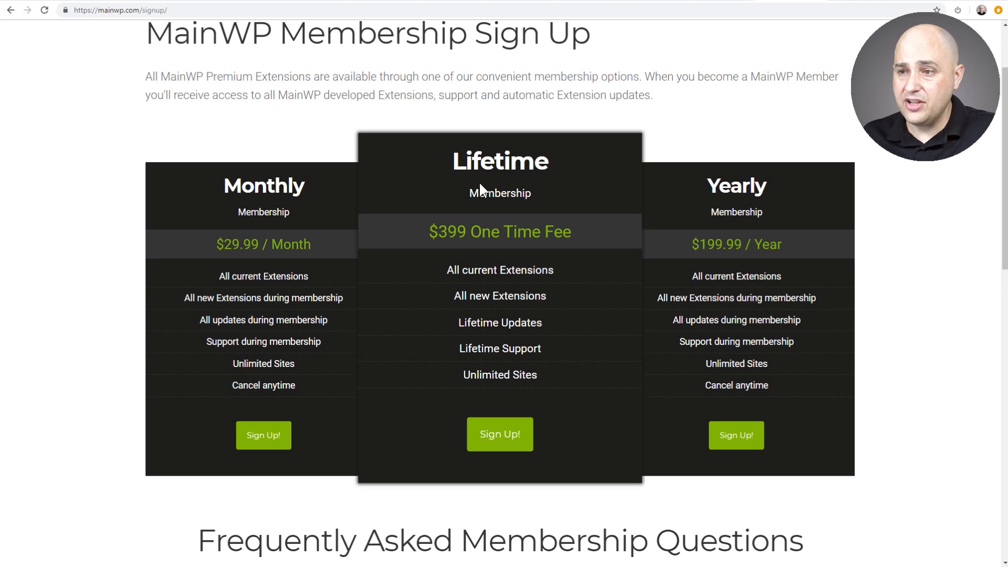
{"action": "left_click_drag", "start_coordinate": [449, 225], "coordinate": [571, 225]}
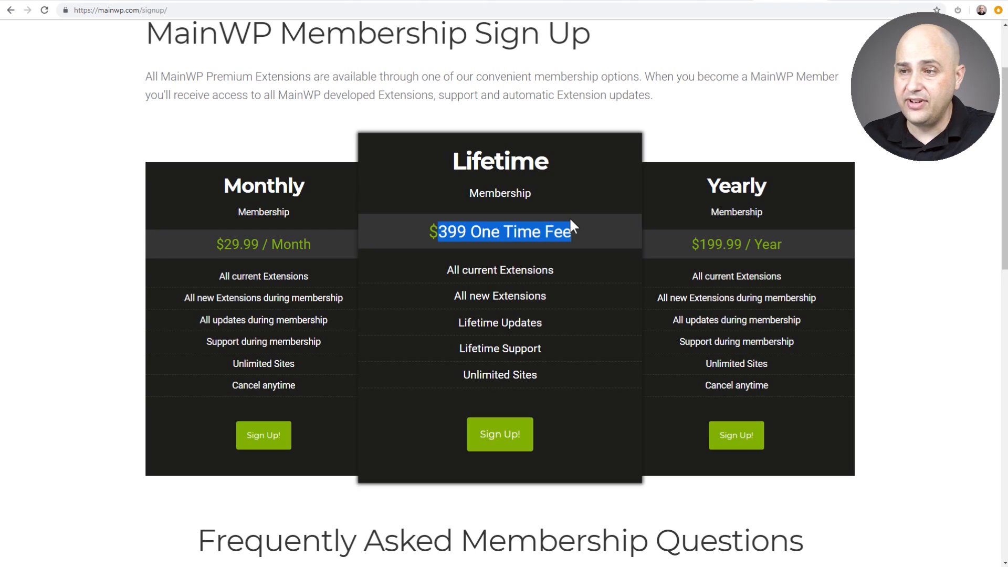
{"action": "scroll", "coordinate": [571, 226], "scroll_direction": "up", "scroll_amount": 2}
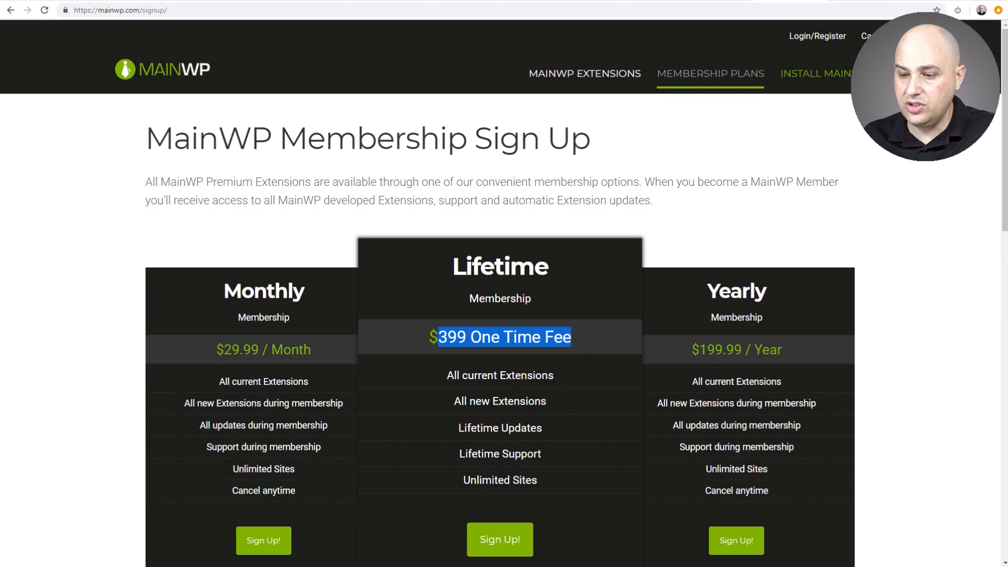
Step: Switch to Local and create a new site named MainWP, keeping the default environment and prefilled WordPress account details
{"action": "key", "text": "alt+Tab"}
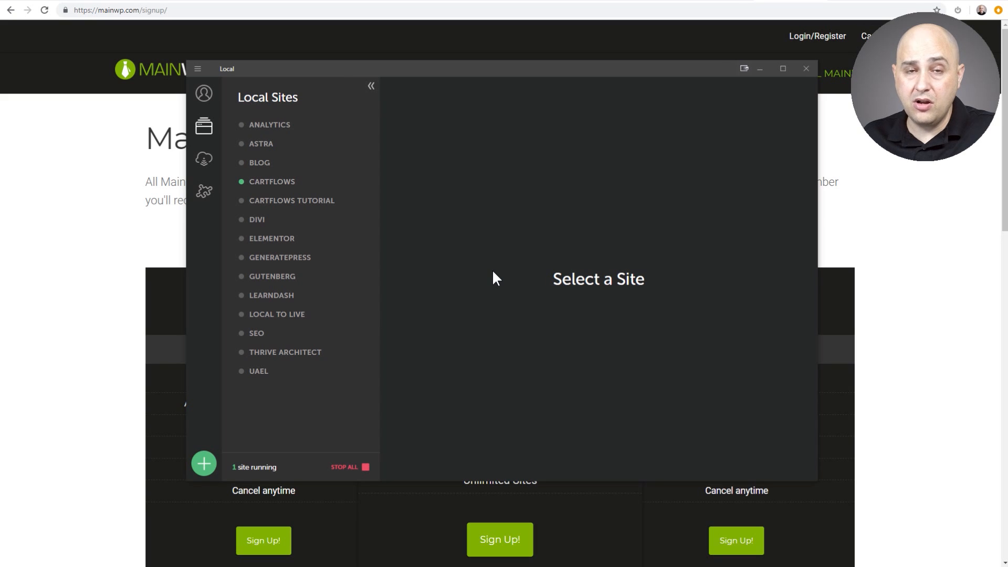
{"action": "mouse_move", "coordinate": [498, 68]}
{"action": "left_mouse_down"}
{"action": "mouse_move", "coordinate": [494, 86]}
{"action": "mouse_move", "coordinate": [492, 75]}
{"action": "left_mouse_up"}
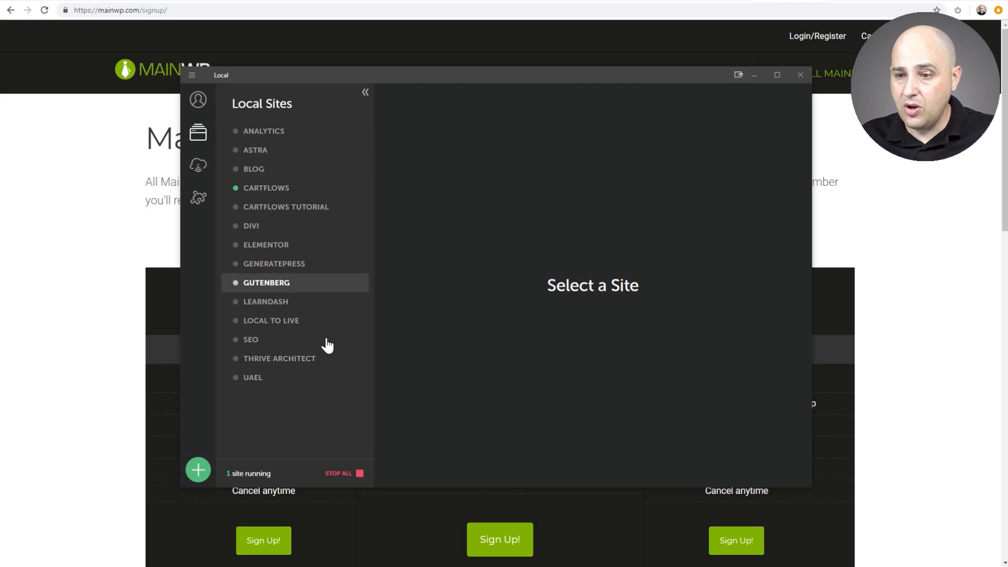
{"action": "left_click", "coordinate": [198, 471]}
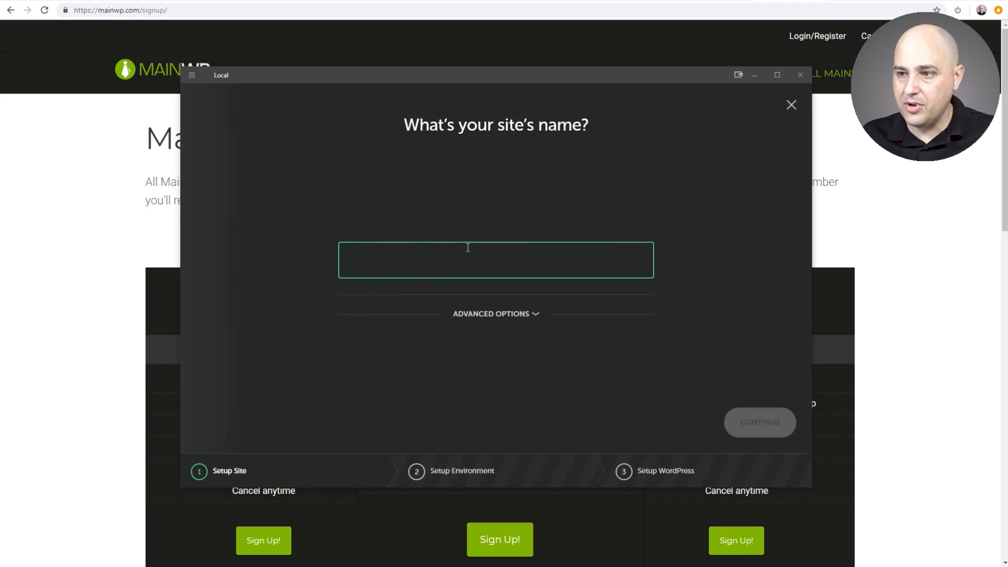
{"action": "type", "text": "MainWP"}
{"action": "left_click", "coordinate": [735, 423]}
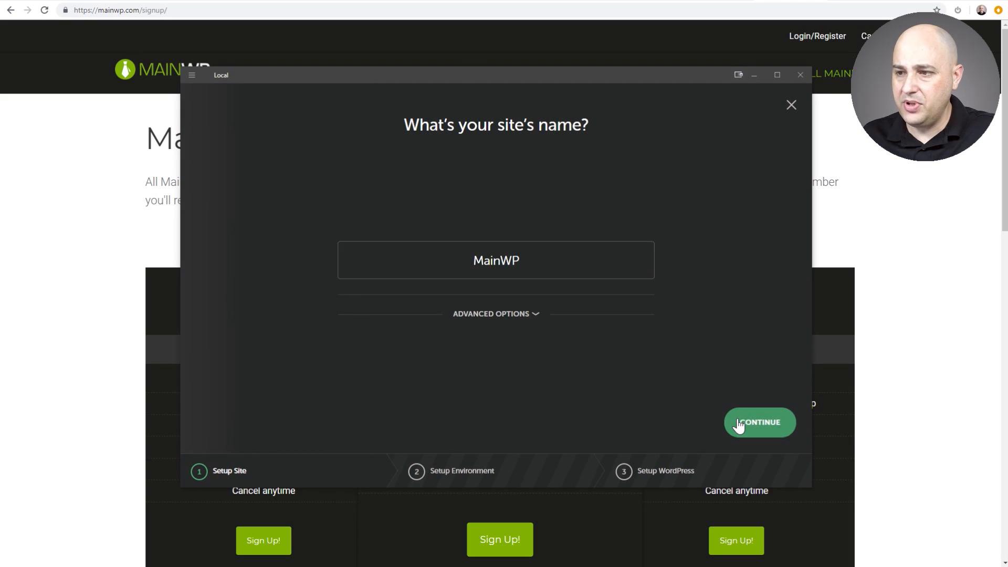
{"action": "left_click", "coordinate": [763, 424]}
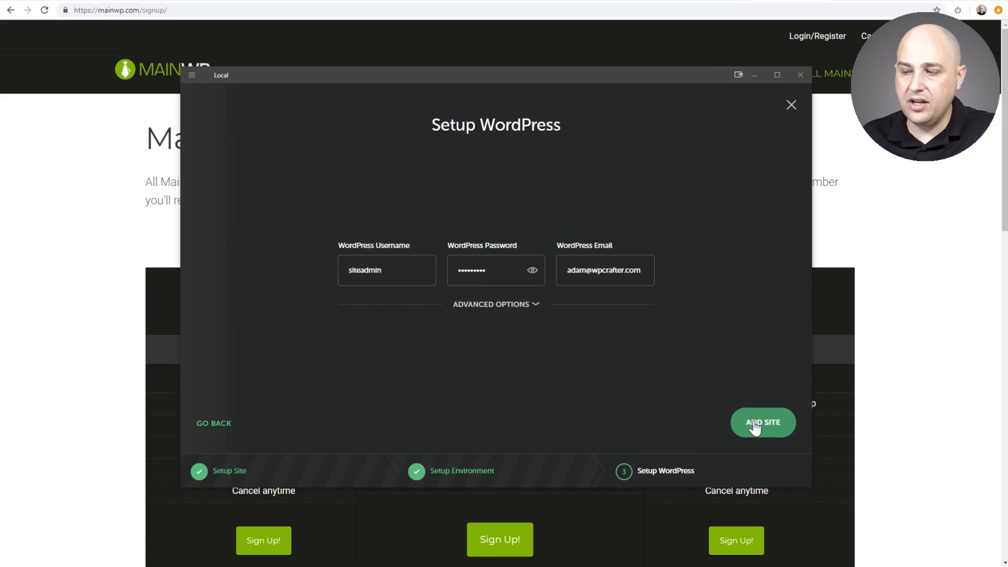
{"action": "left_click", "coordinate": [754, 423]}
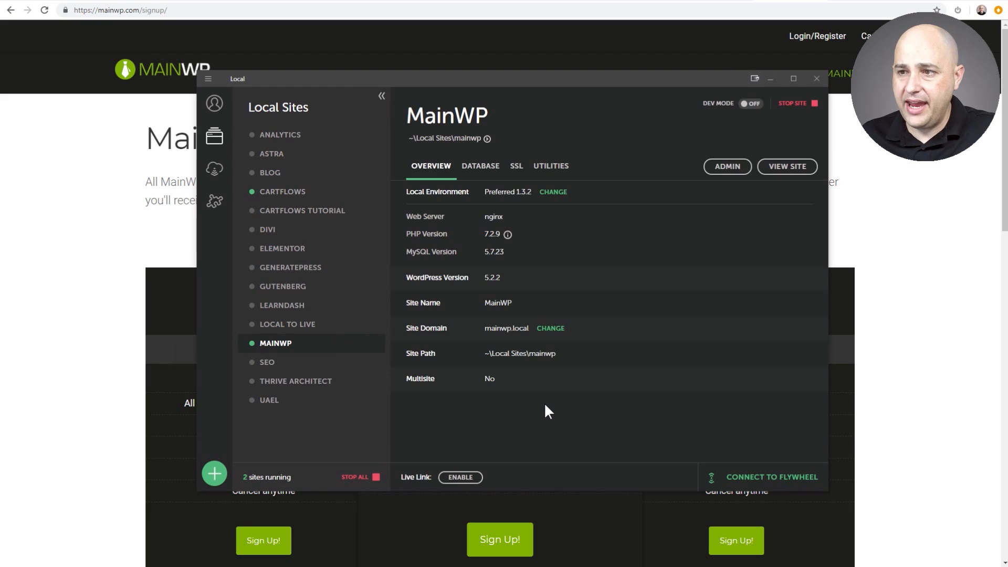
Step: Trust the MainWP site's SSL certificate and log in to its WordPress admin with the prefilled credentials
{"action": "left_click", "coordinate": [515, 171]}
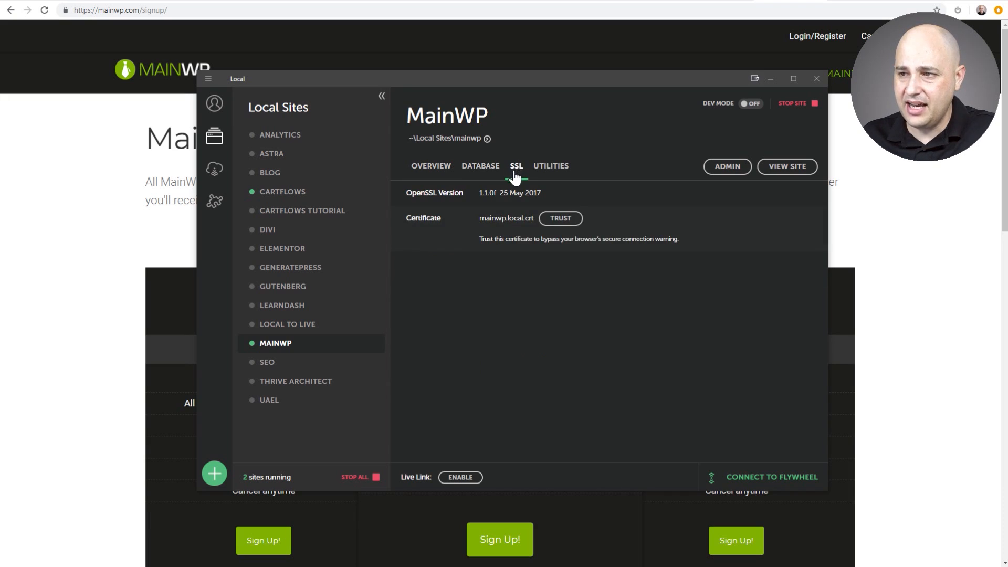
{"action": "left_click", "coordinate": [561, 219]}
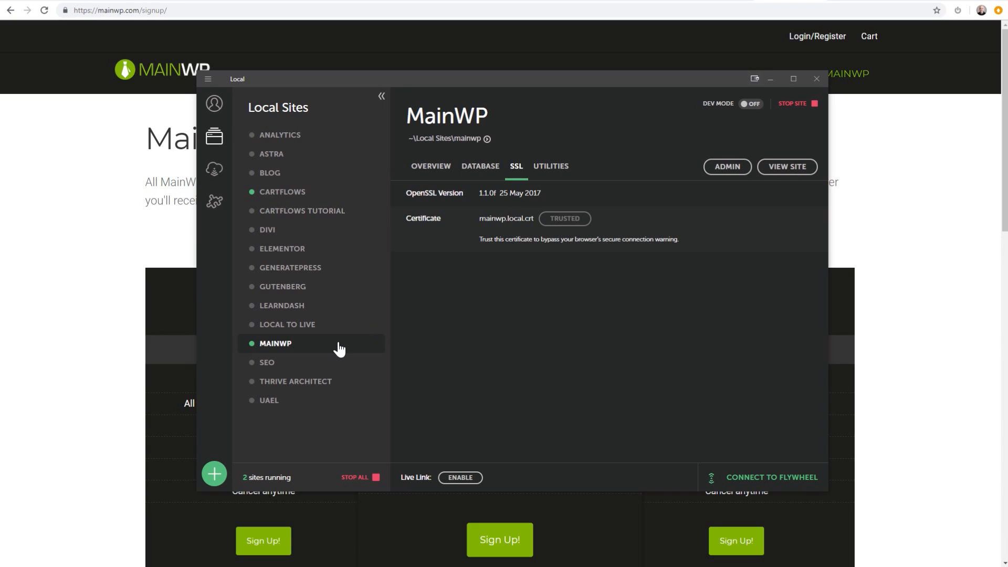
{"action": "left_click", "coordinate": [713, 171]}
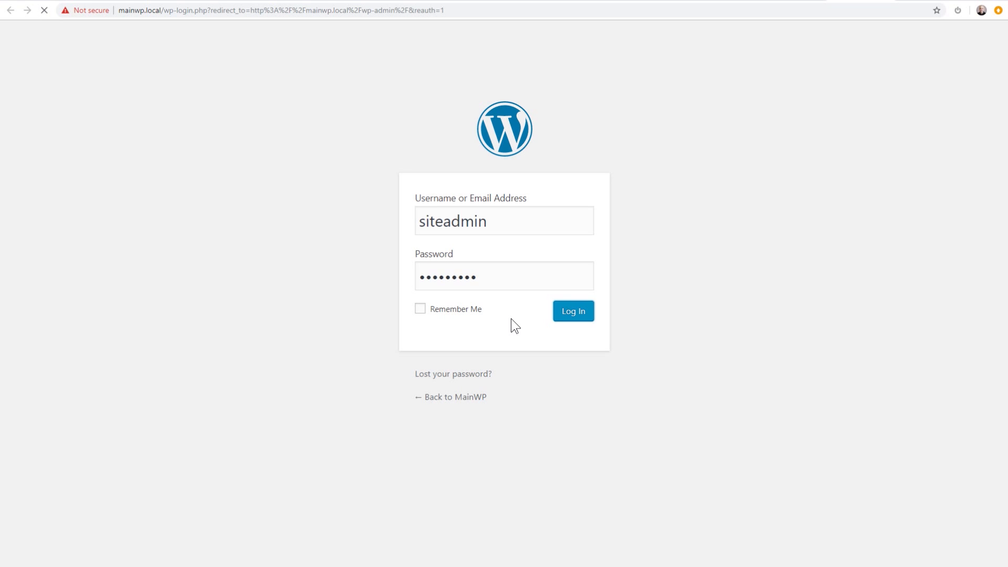
{"action": "key", "text": "Return"}
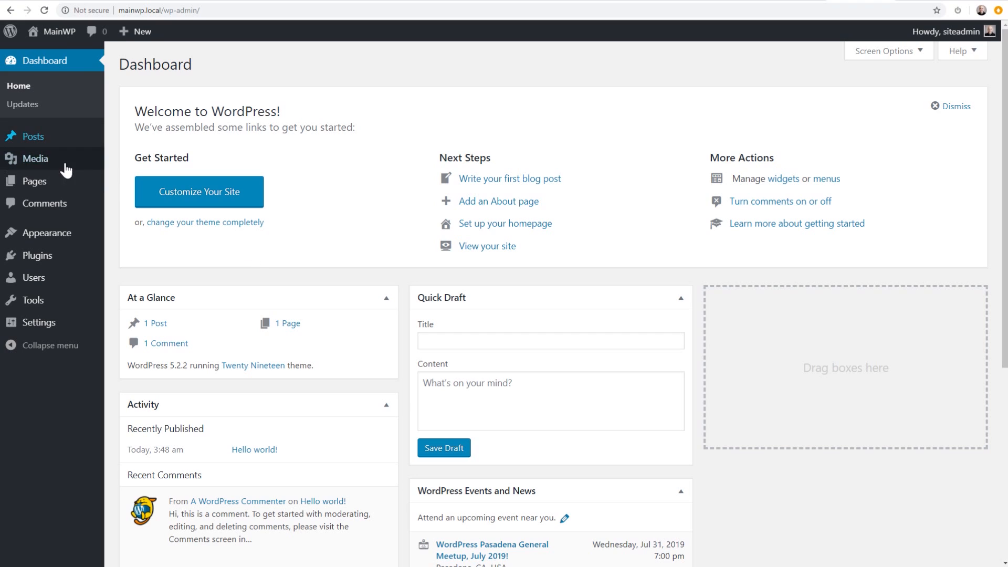
{"action": "mouse_move", "coordinate": [49, 323]}
{"action": "left_click", "coordinate": [113, 327]}
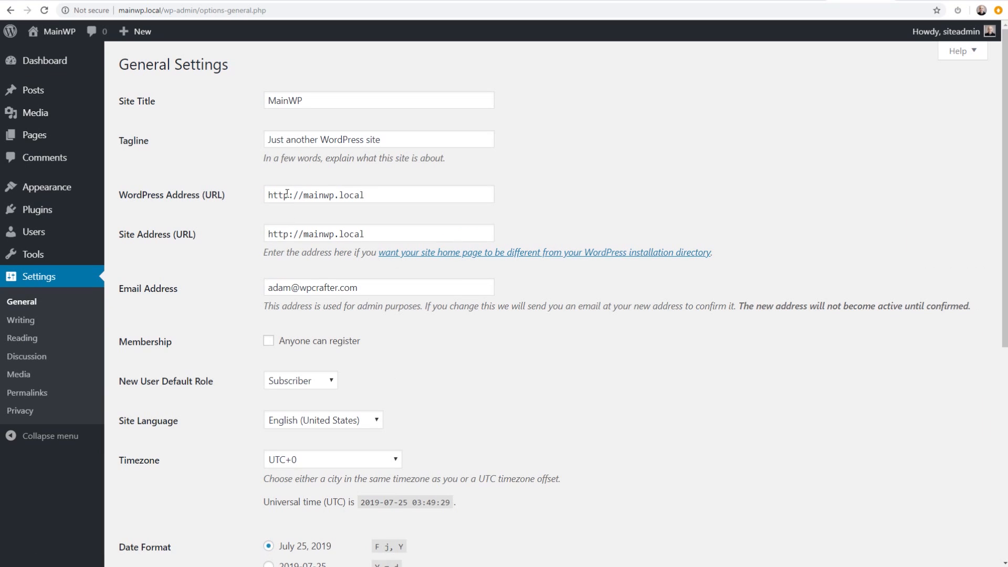
{"action": "left_click", "coordinate": [289, 194]}
{"action": "type", "text": "s"}
{"action": "left_click", "coordinate": [290, 231]}
{"action": "type", "text": "s"}
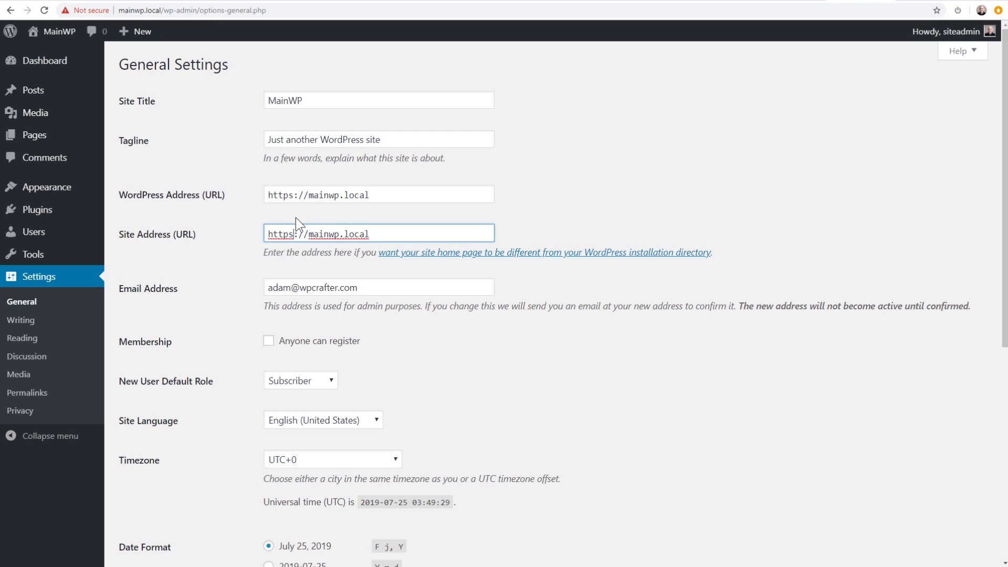
{"action": "scroll", "coordinate": [255, 374], "scroll_direction": "down", "scroll_amount": 7}
{"action": "left_click", "coordinate": [157, 499]}
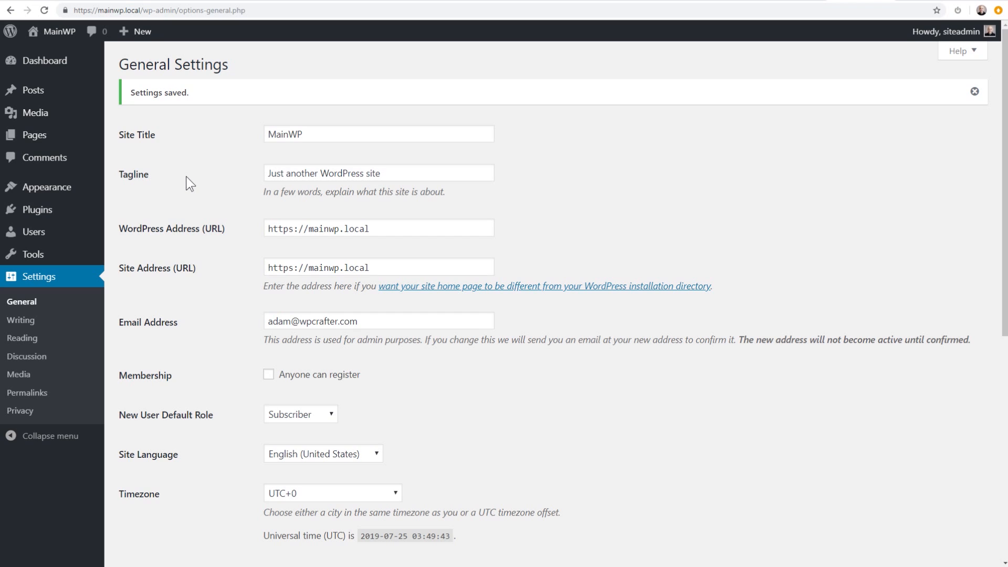
Step: Upload mainwp.zip as a new plugin on the local site, install it and activate it
{"action": "mouse_move", "coordinate": [69, 217]}
{"action": "left_click", "coordinate": [123, 231]}
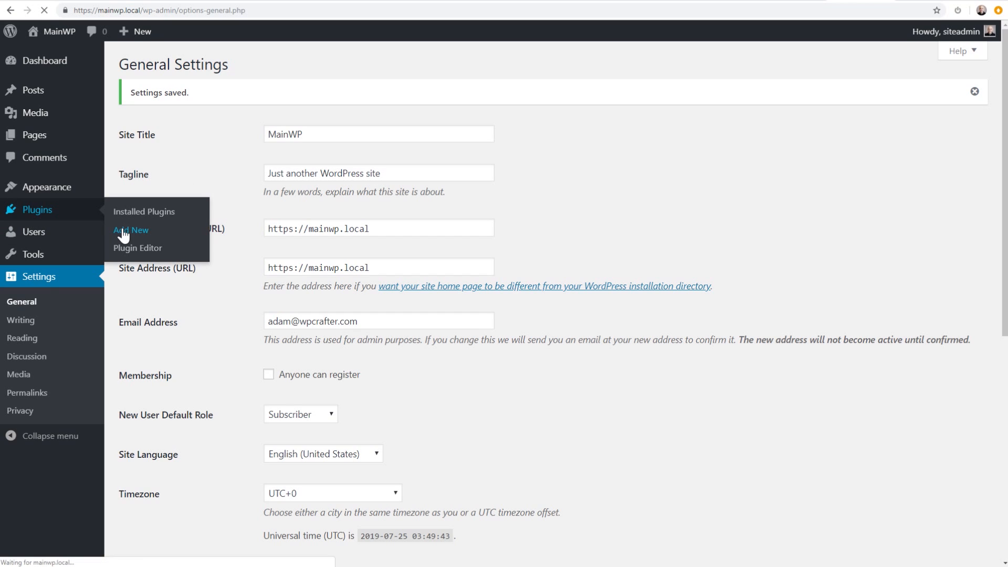
{"action": "left_click", "coordinate": [237, 67]}
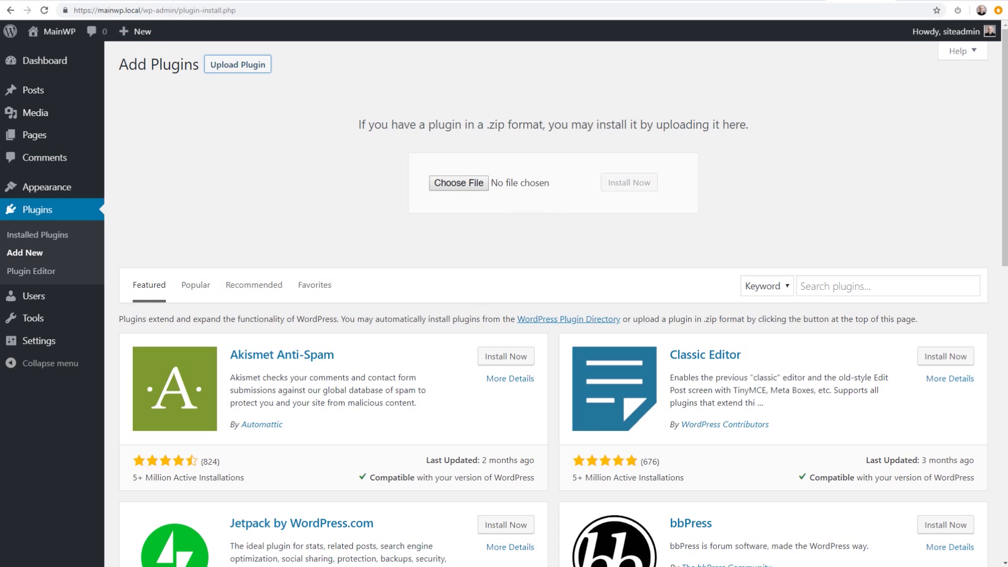
{"action": "left_click", "coordinate": [628, 184]}
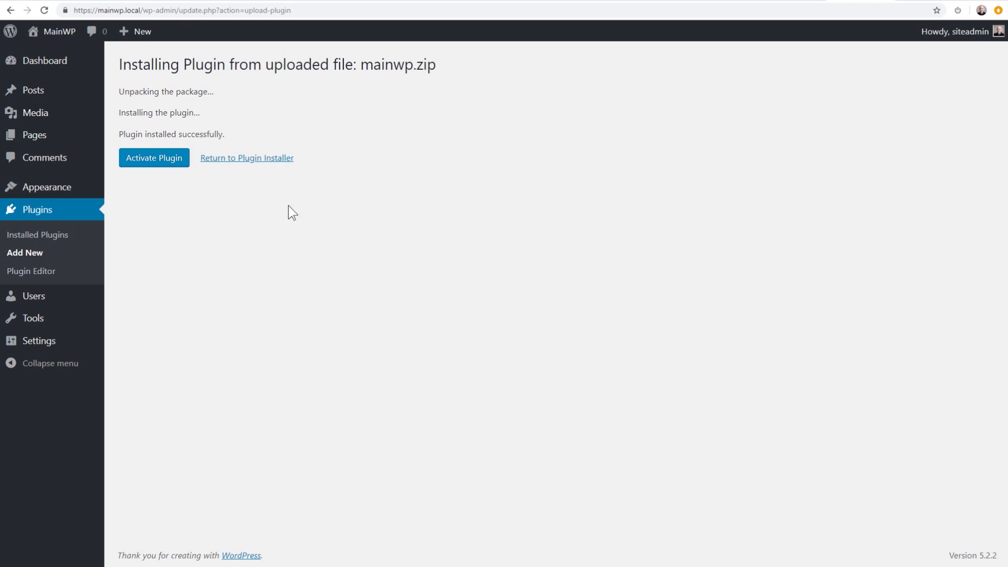
{"action": "left_click", "coordinate": [172, 165]}
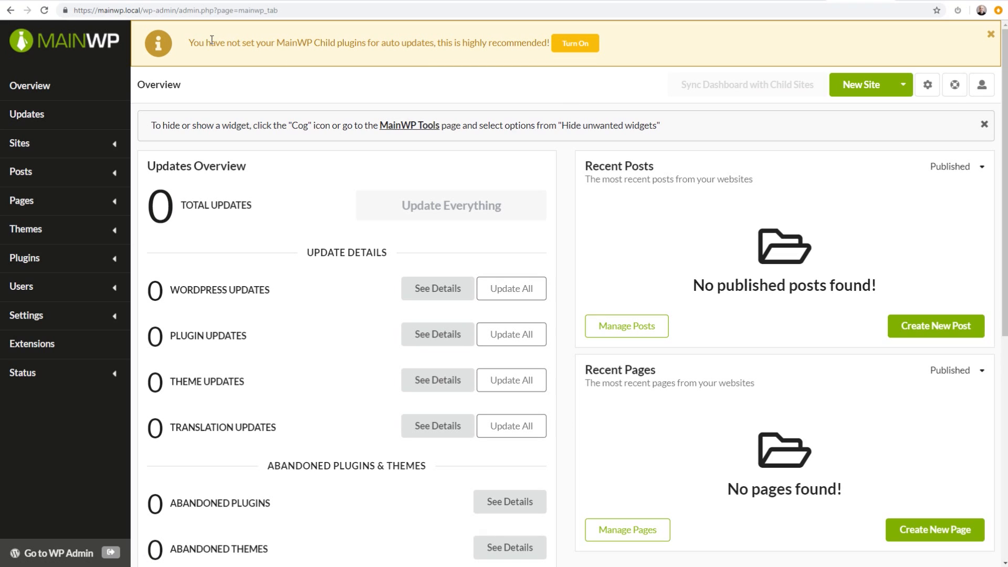
Step: Highlight the notice about MainWP Child plugin auto updates and turn the auto updates on
{"action": "left_click_drag", "start_coordinate": [191, 43], "coordinate": [548, 43]}
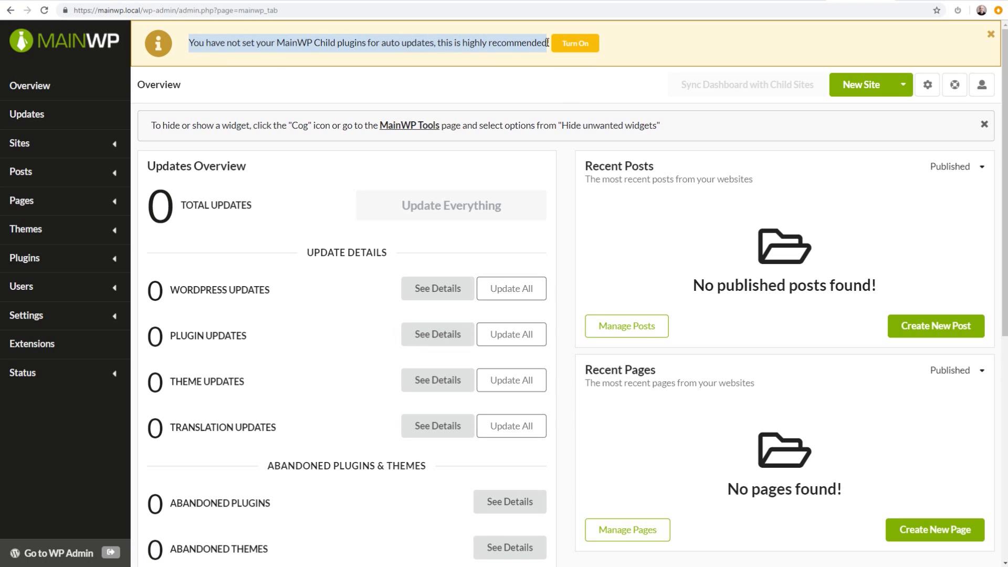
{"action": "left_click", "coordinate": [301, 42]}
{"action": "left_click_drag", "start_coordinate": [277, 42], "coordinate": [366, 40]}
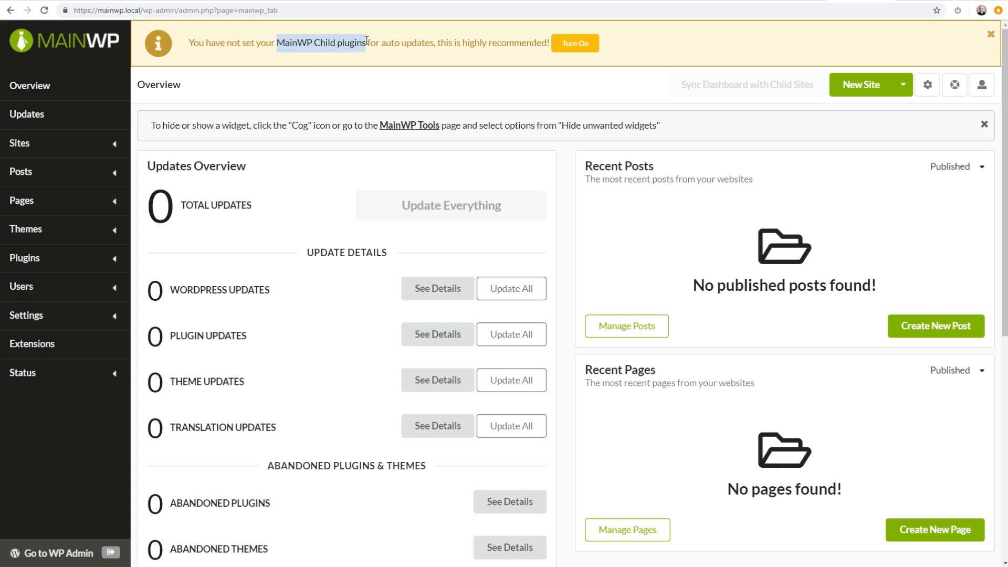
{"action": "left_click", "coordinate": [566, 47]}
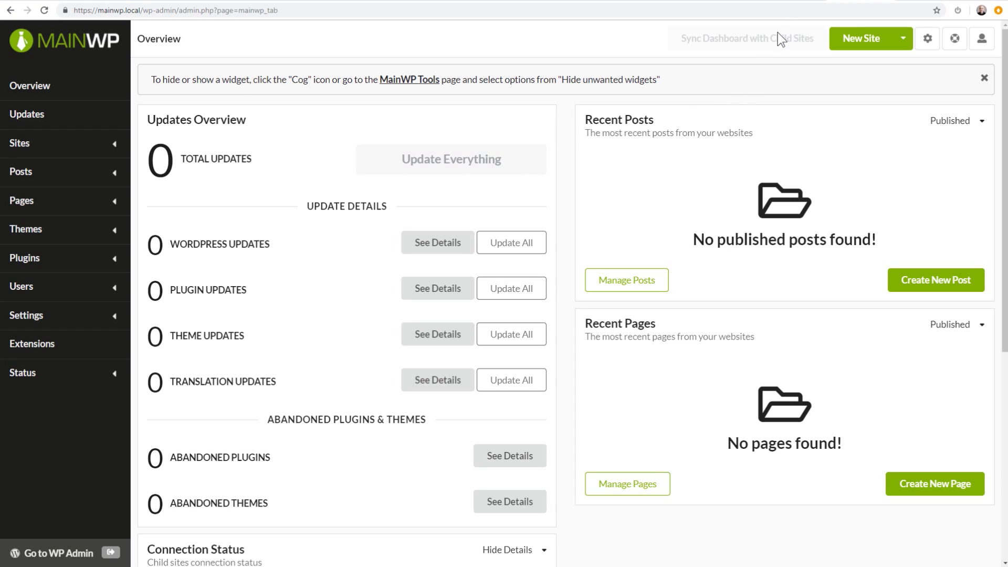
Step: Switch to the makeawebsitetutorials.com admin and upload, install and activate the mainwp-child.zip plugin
{"action": "left_click", "coordinate": [799, 1]}
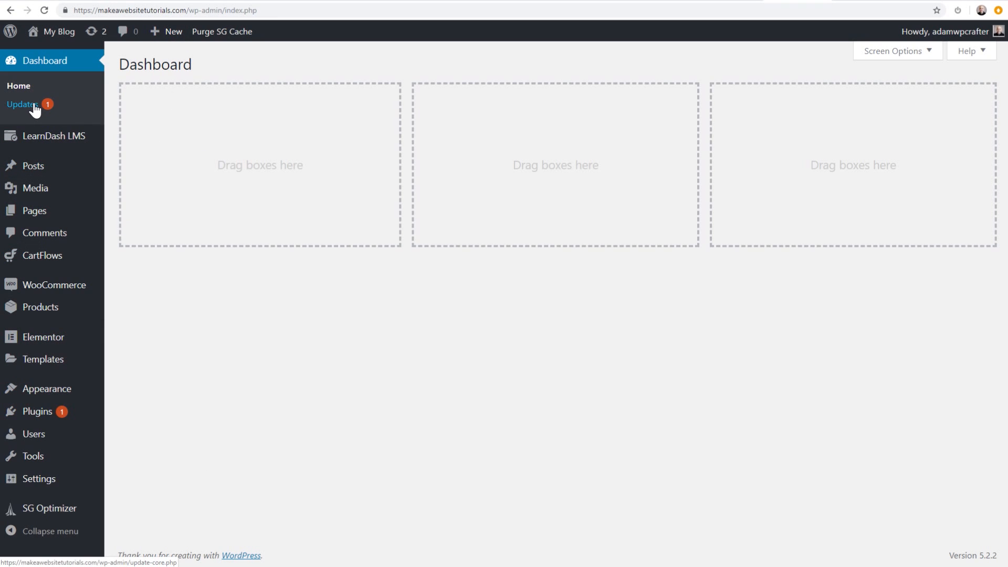
{"action": "mouse_move", "coordinate": [39, 413]}
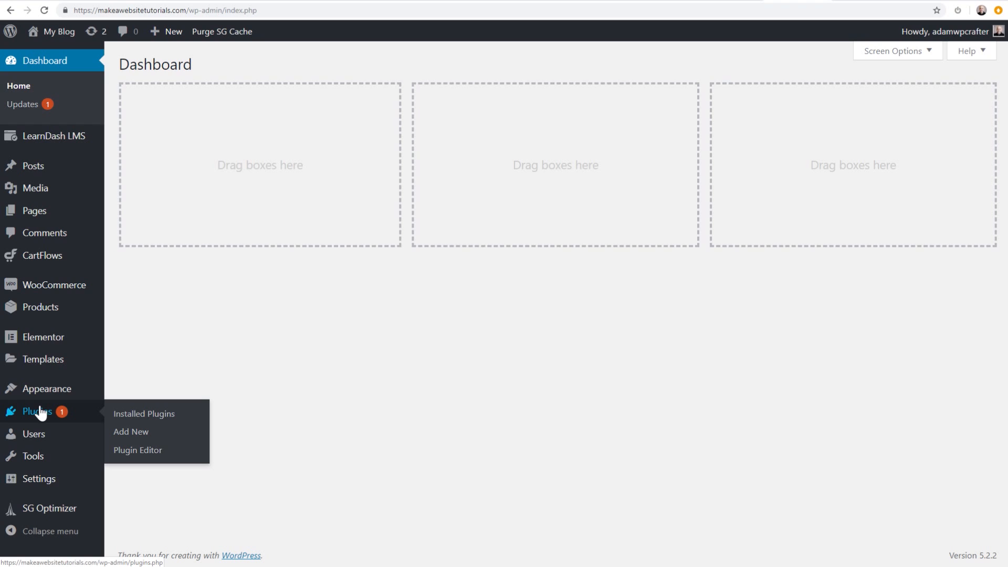
{"action": "left_click", "coordinate": [135, 434]}
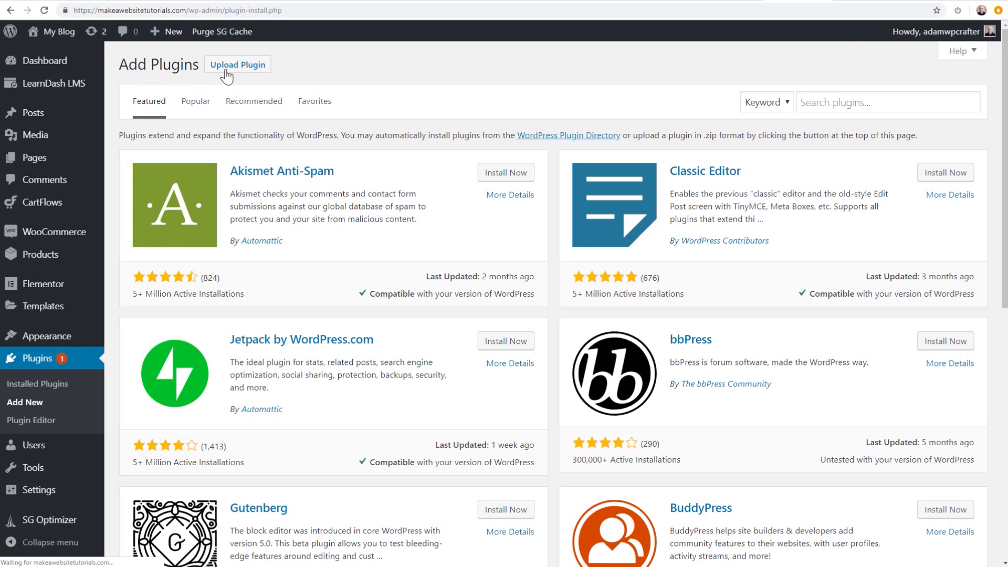
{"action": "left_click", "coordinate": [227, 69]}
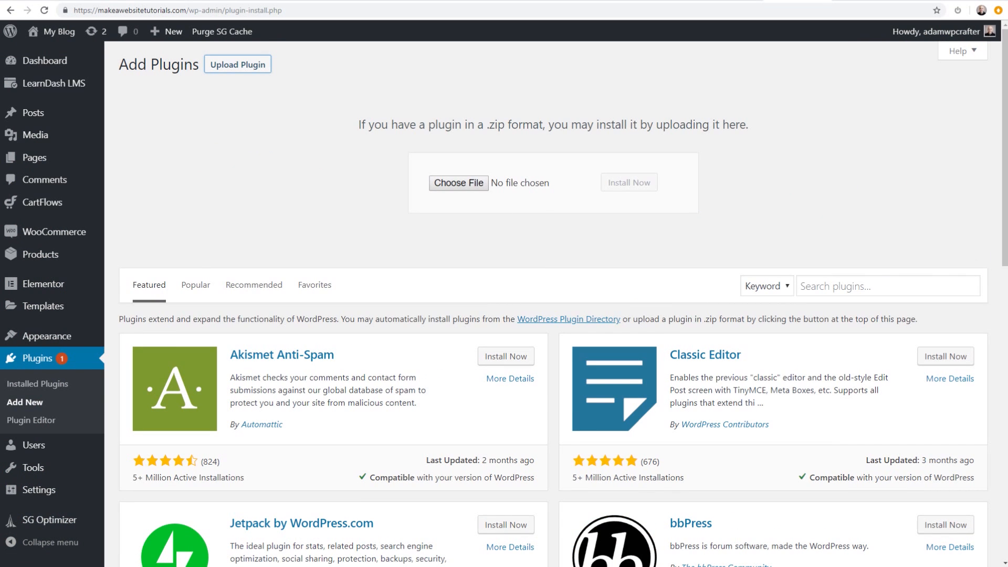
{"action": "left_click_drag", "start_coordinate": [855, 220], "coordinate": [514, 188]}
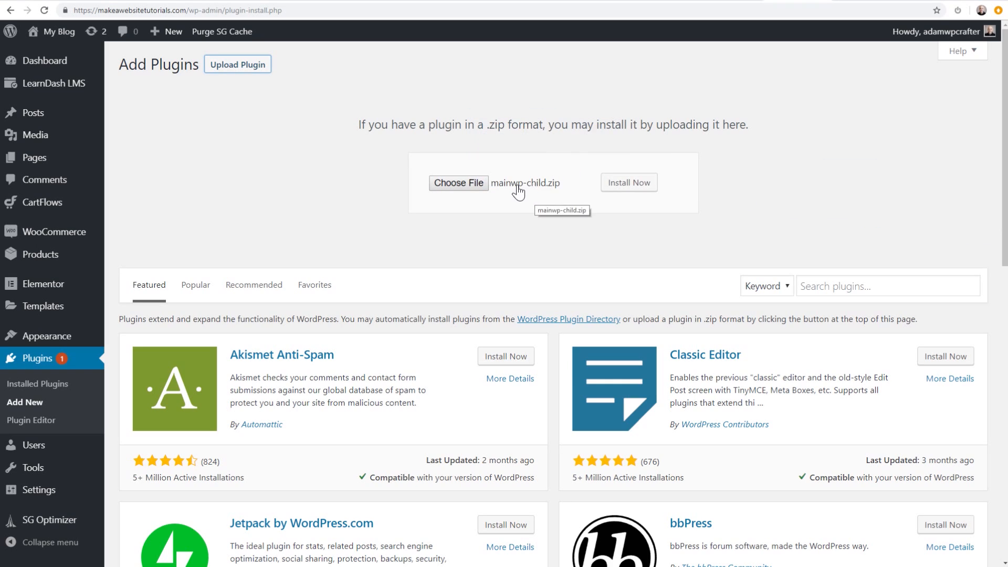
{"action": "left_click", "coordinate": [633, 184]}
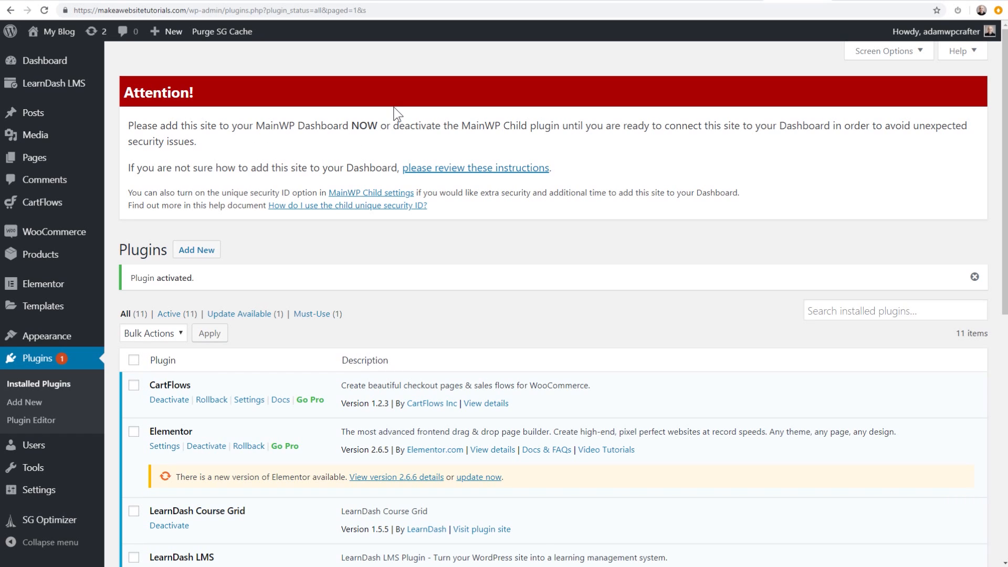
{"action": "left_click", "coordinate": [187, 11]}
{"action": "left_click", "coordinate": [186, 11]}
{"action": "left_click_drag", "start_coordinate": [189, 11], "coordinate": [65, 11]}
{"action": "key", "text": "ctrl+c"}
{"action": "left_click", "coordinate": [428, 74]}
{"action": "left_click", "coordinate": [858, 2]}
{"action": "left_click", "coordinate": [869, 38]}
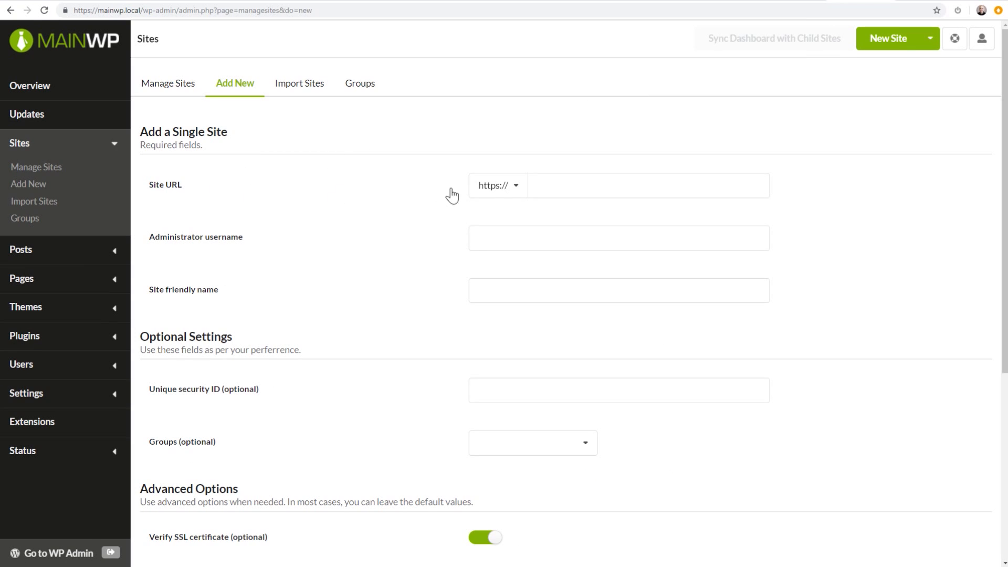
{"action": "left_click", "coordinate": [541, 184]}
{"action": "key", "text": "ctrl+v"}
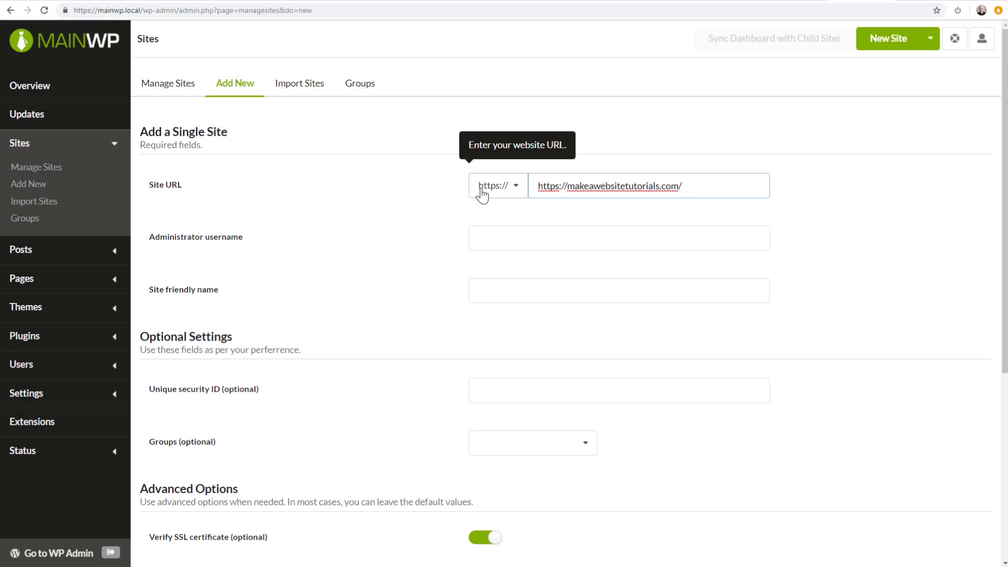
{"action": "left_click", "coordinate": [501, 190]}
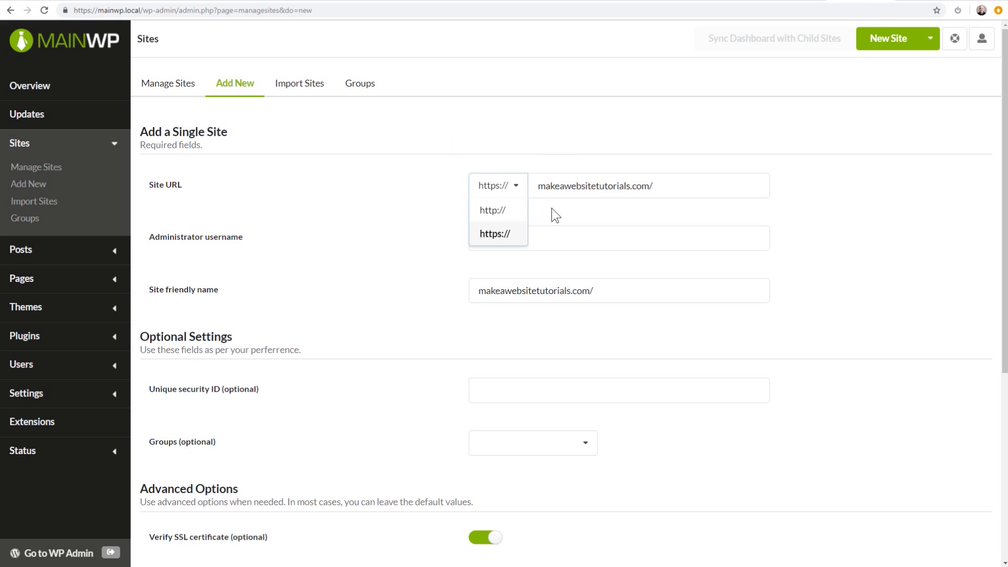
{"action": "left_click", "coordinate": [512, 191]}
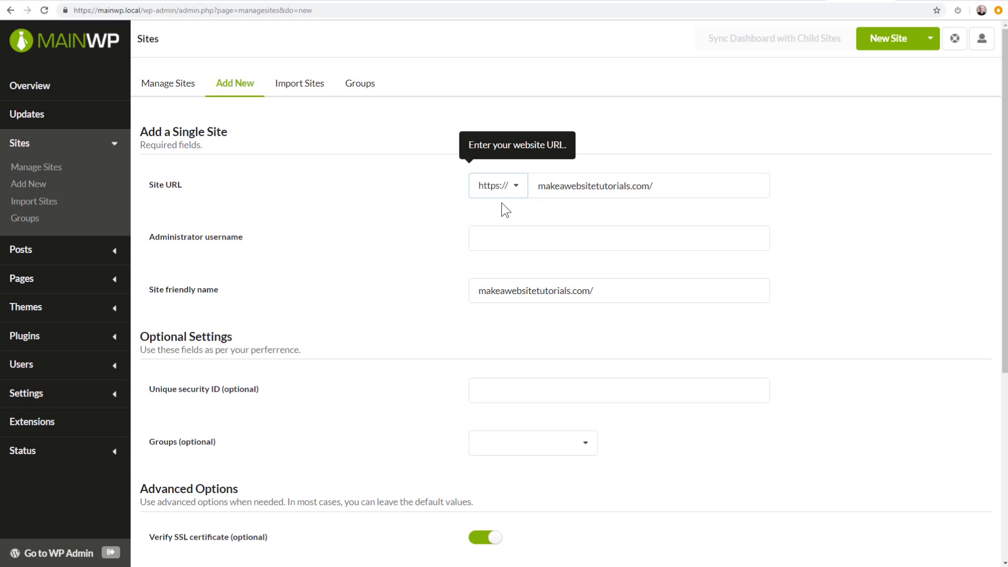
Step: Enter the child site's administrator username and point out the site friendly name, keeping makeawebsitetutorials.com/
{"action": "left_click", "coordinate": [500, 235]}
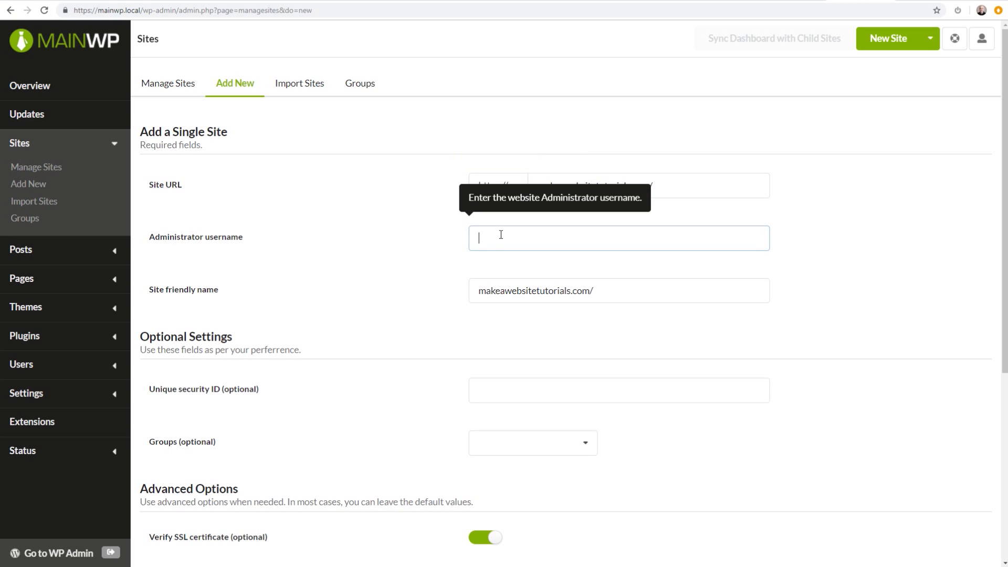
{"action": "type", "text": "adamwpcrafter"}
{"action": "left_click", "coordinate": [407, 251]}
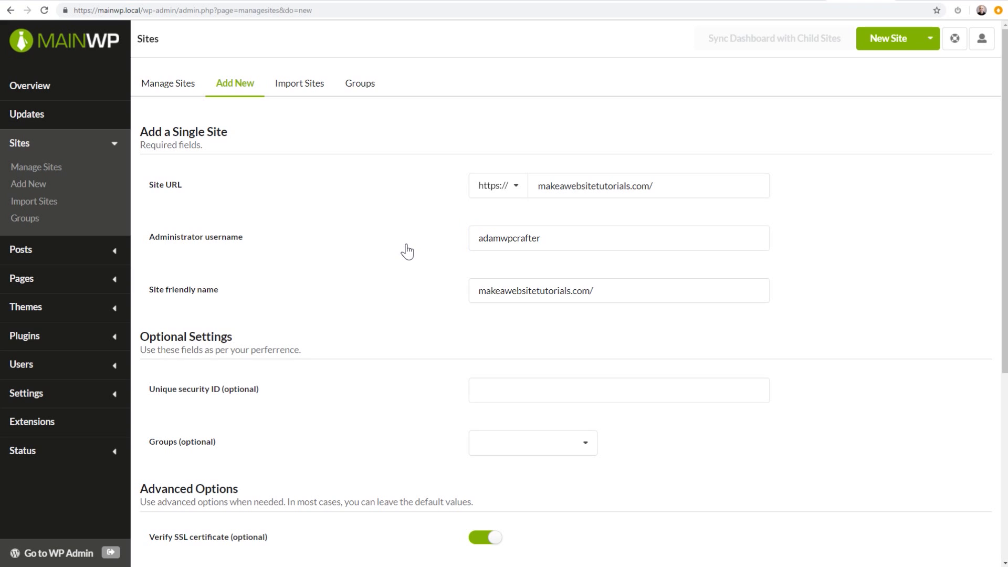
{"action": "scroll", "coordinate": [405, 247], "scroll_direction": "down", "scroll_amount": 4}
{"action": "scroll", "coordinate": [336, 168], "scroll_direction": "up", "scroll_amount": 4}
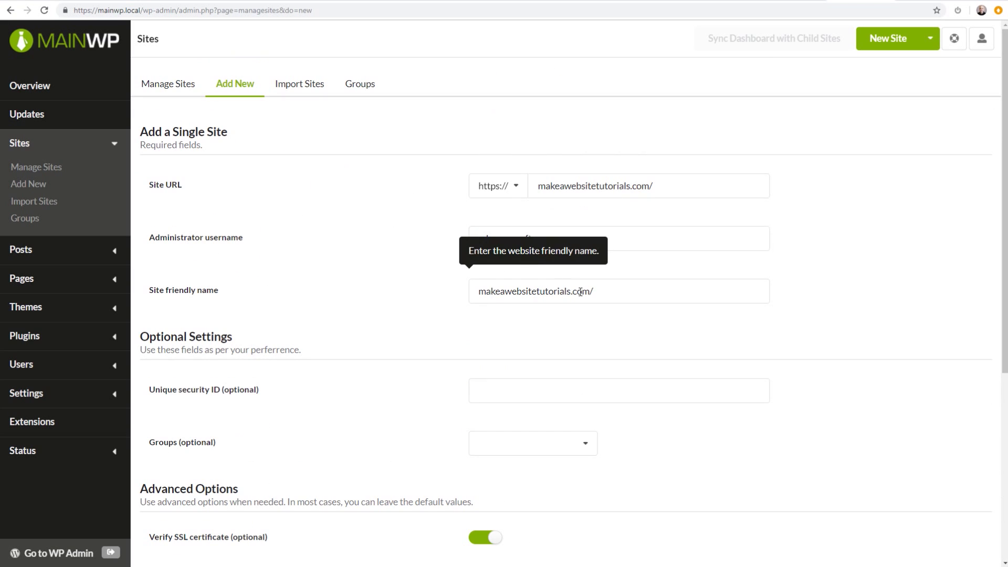
{"action": "left_click_drag", "start_coordinate": [604, 292], "coordinate": [434, 239]}
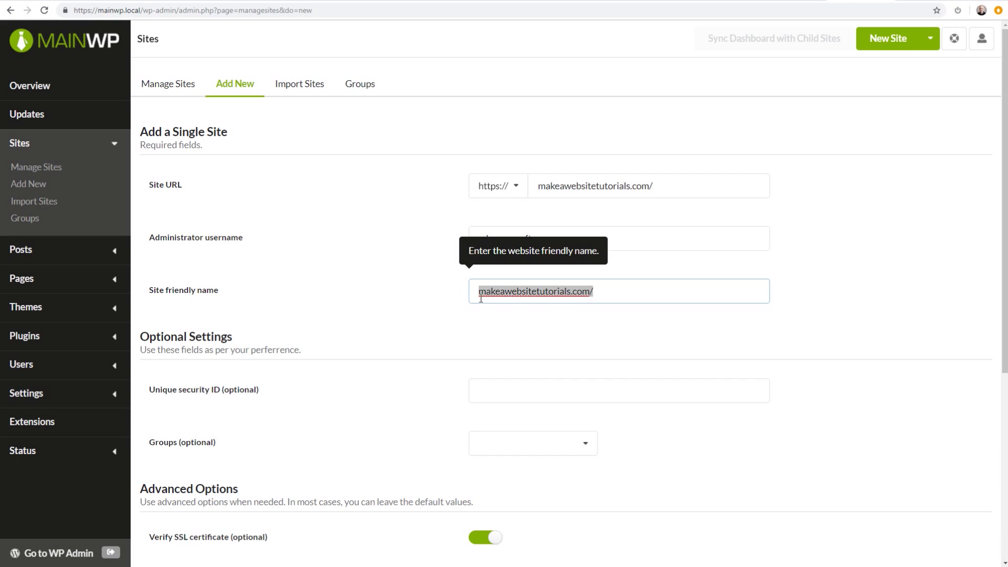
{"action": "left_click", "coordinate": [404, 309]}
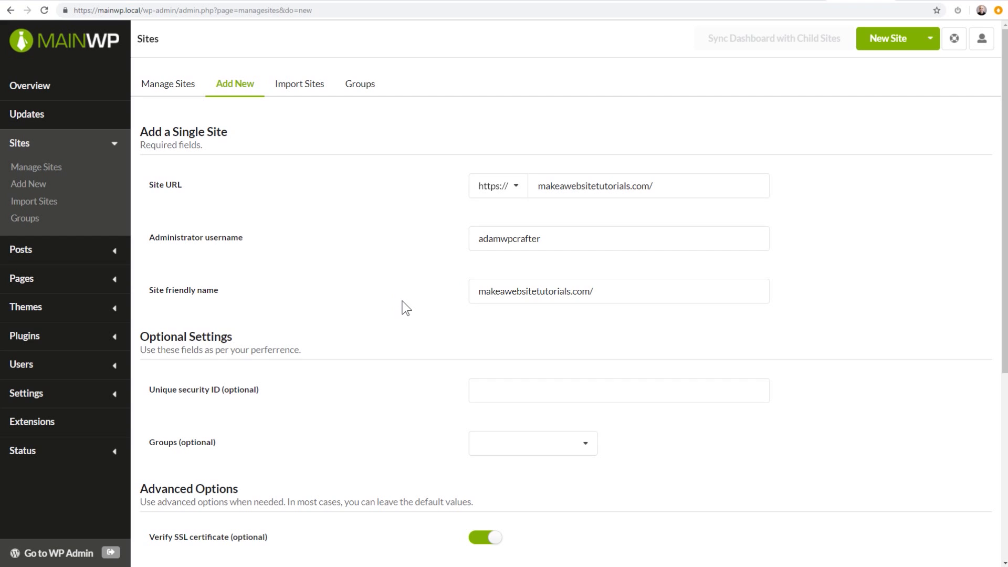
Step: Add the child site with the optional and advanced settings left at their defaults, and open that site's individual dashboard
{"action": "scroll", "coordinate": [403, 309], "scroll_direction": "down", "scroll_amount": 5}
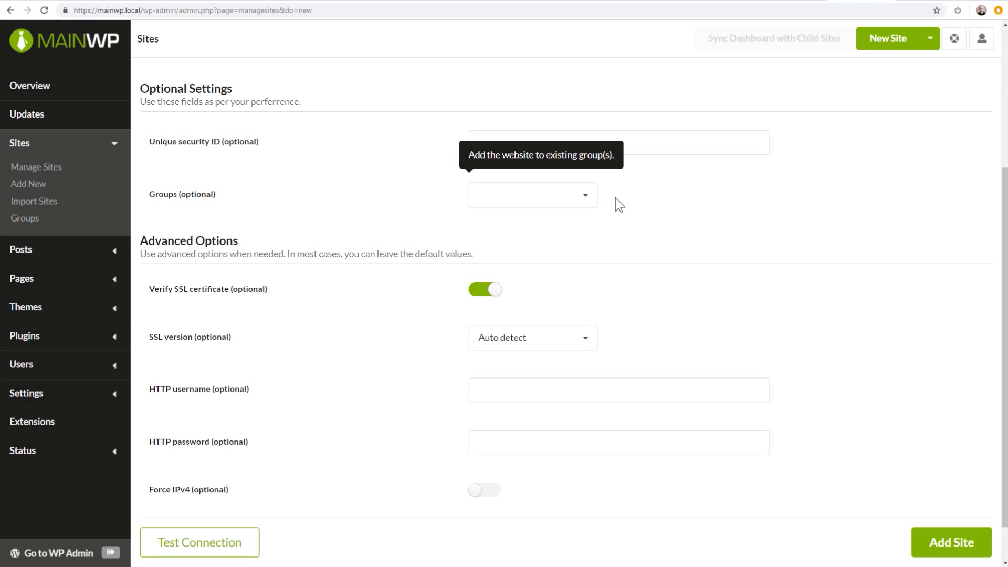
{"action": "scroll", "coordinate": [619, 205], "scroll_direction": "down", "scroll_amount": 1}
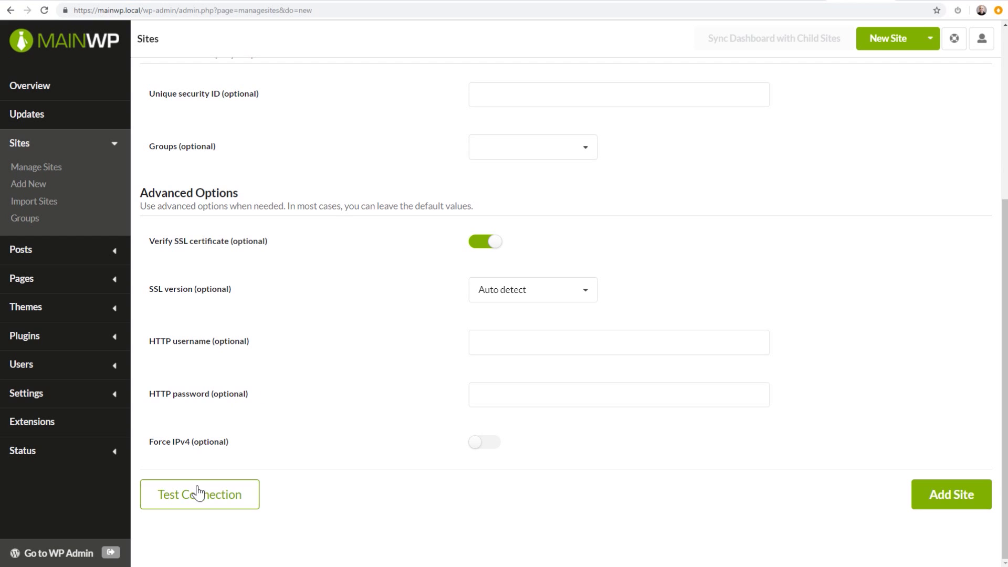
{"action": "left_click", "coordinate": [938, 503]}
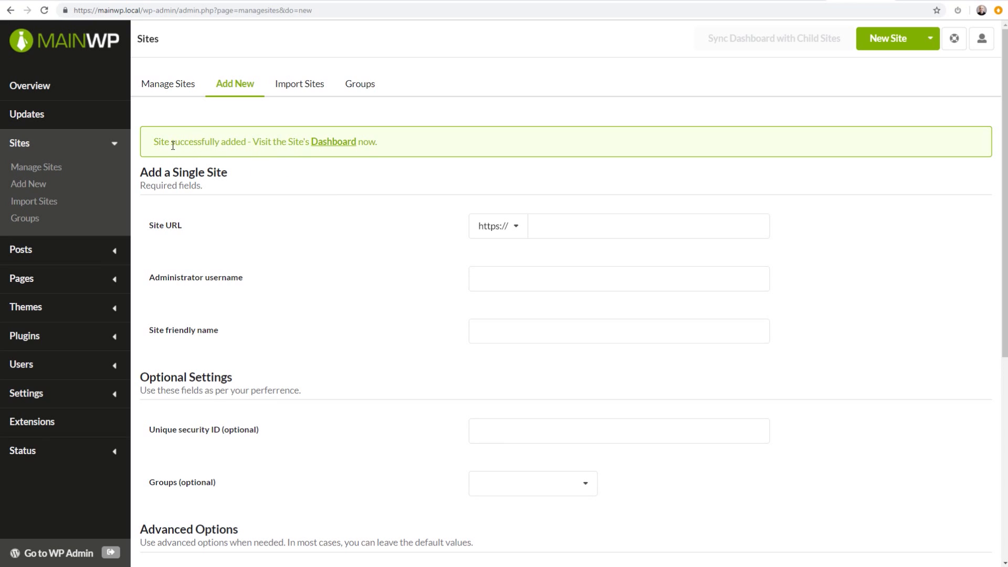
{"action": "left_click", "coordinate": [328, 147]}
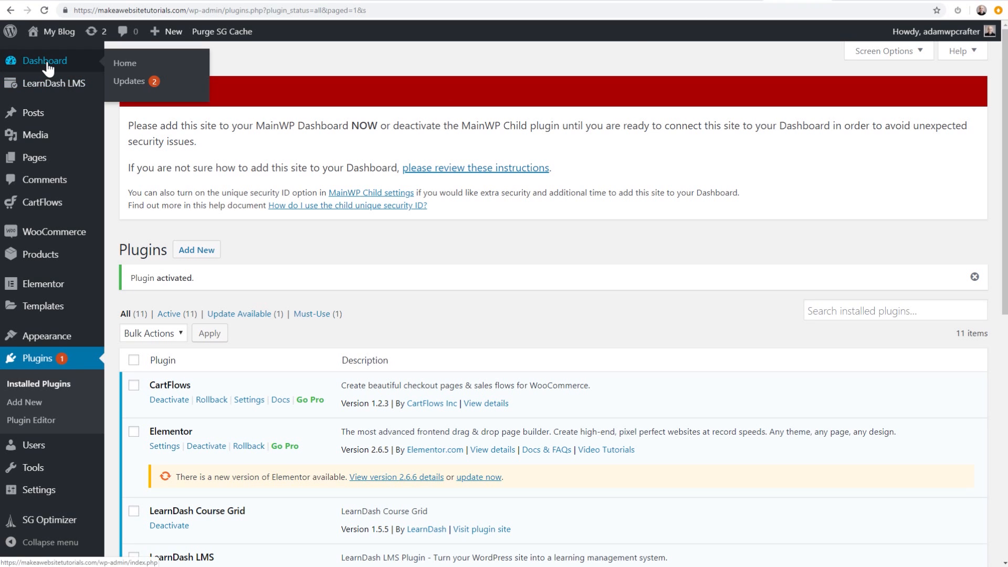
Step: Check the WordPress dashboard of makeawebsitetutorials.com for the MainWP connection warning and return to the site's MainWP overview
{"action": "left_click", "coordinate": [51, 70]}
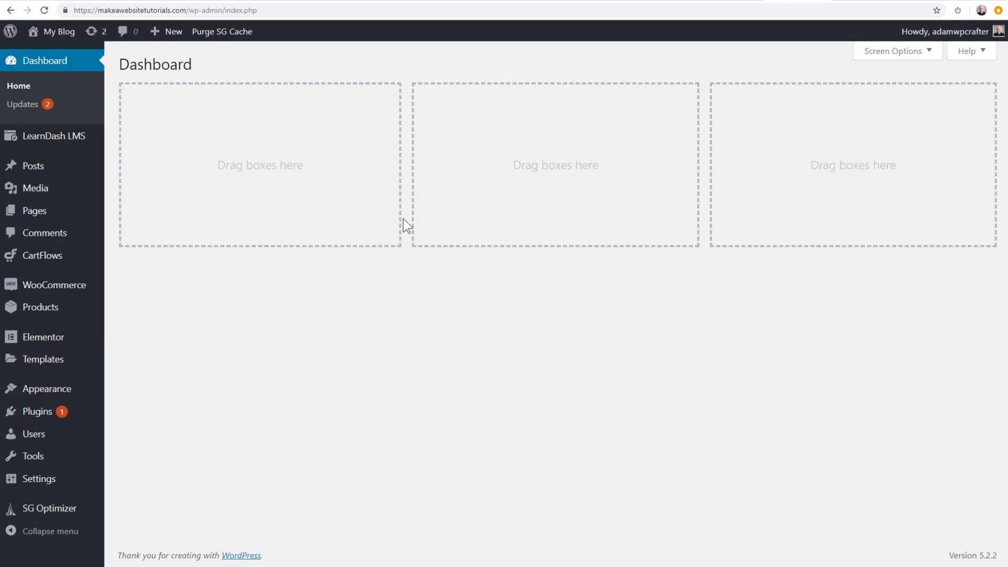
{"action": "left_click", "coordinate": [853, 1]}
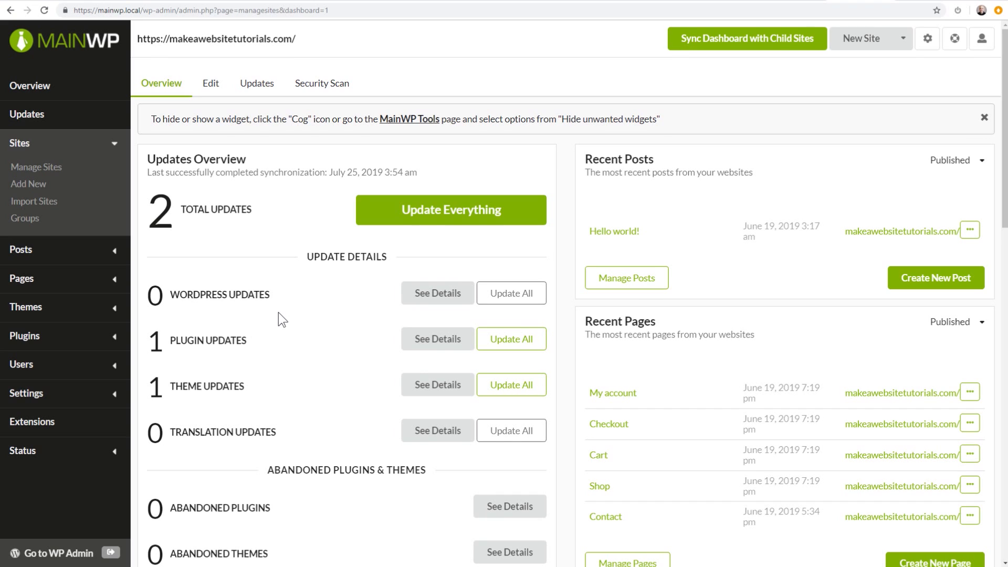
Step: Review the child site's updates overview and view the details of its theme updates, returning to the site overview
{"action": "scroll", "coordinate": [278, 313], "scroll_direction": "down", "scroll_amount": 2}
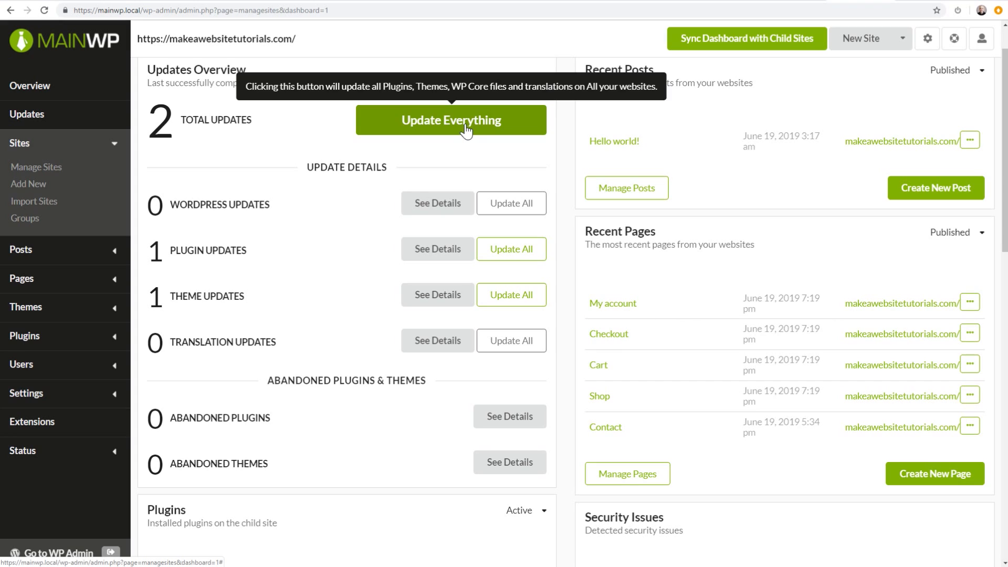
{"action": "scroll", "coordinate": [345, 216], "scroll_direction": "down", "scroll_amount": 1}
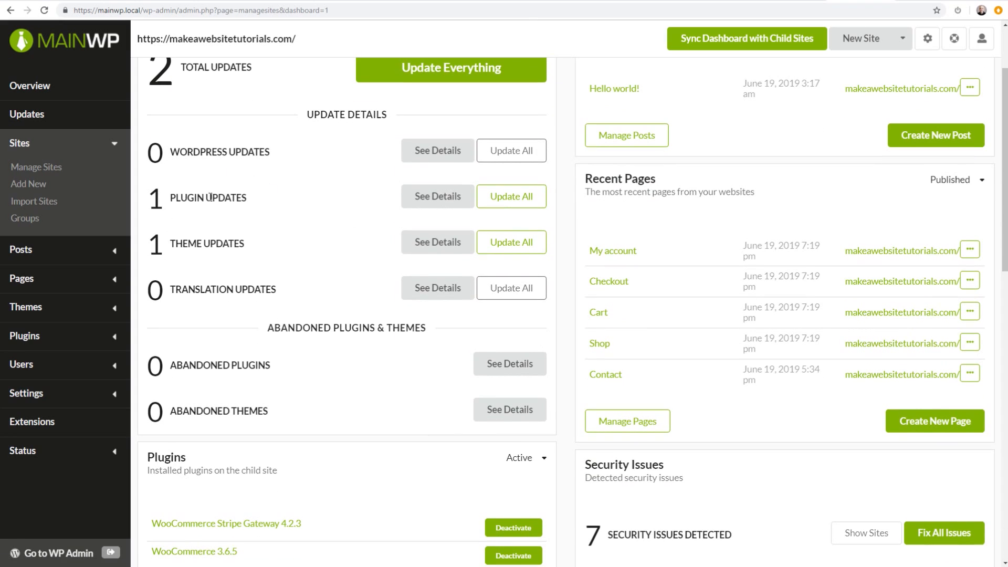
{"action": "left_click", "coordinate": [420, 253]}
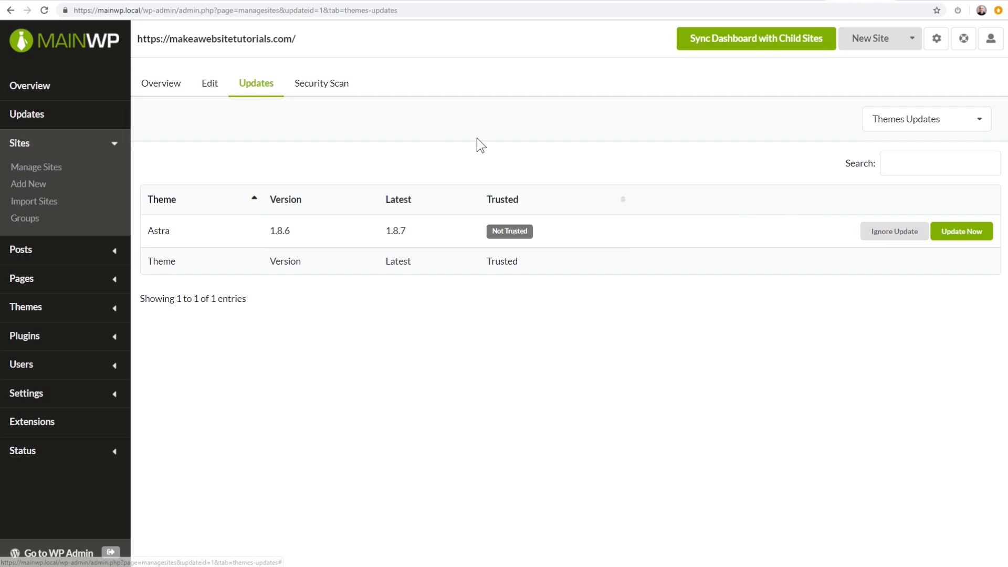
{"action": "left_click", "coordinate": [171, 89]}
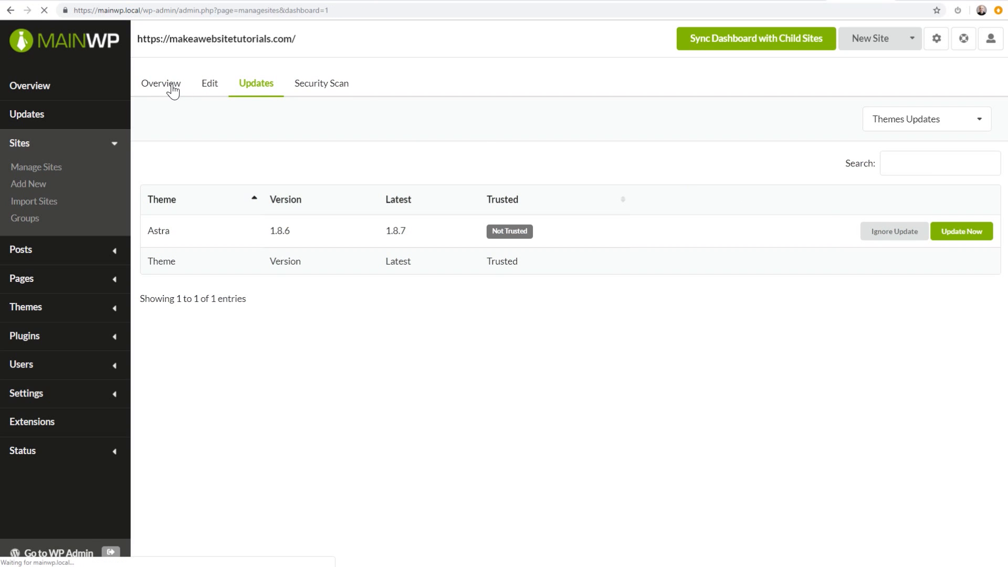
Step: Examine the child site's overview widgets, including recent posts and pages, plugins, themes, security issues, connection status and child site info
{"action": "scroll", "coordinate": [320, 244], "scroll_direction": "down", "scroll_amount": 5}
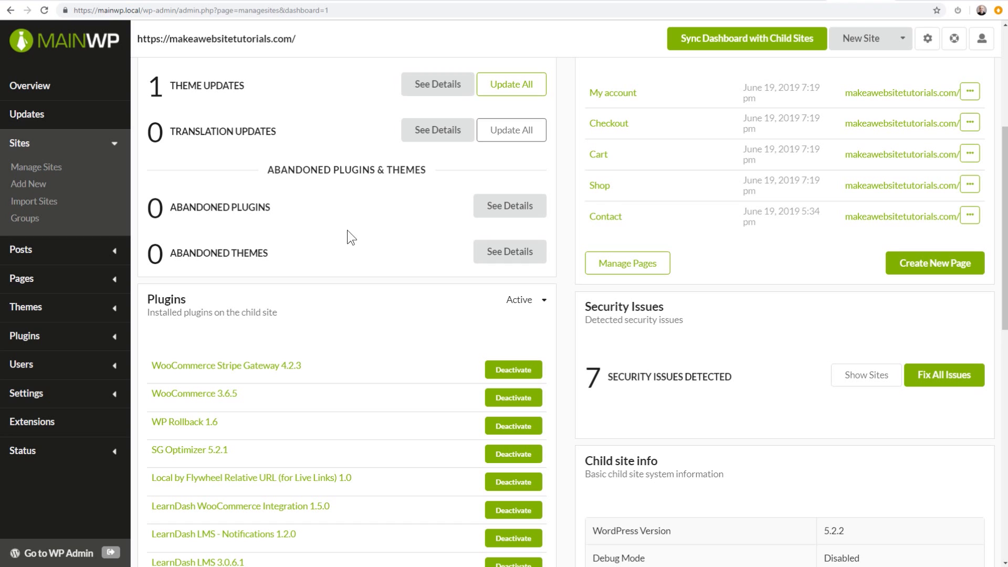
{"action": "scroll", "coordinate": [349, 236], "scroll_direction": "up", "scroll_amount": 4}
{"action": "scroll", "coordinate": [715, 270], "scroll_direction": "down", "scroll_amount": 3}
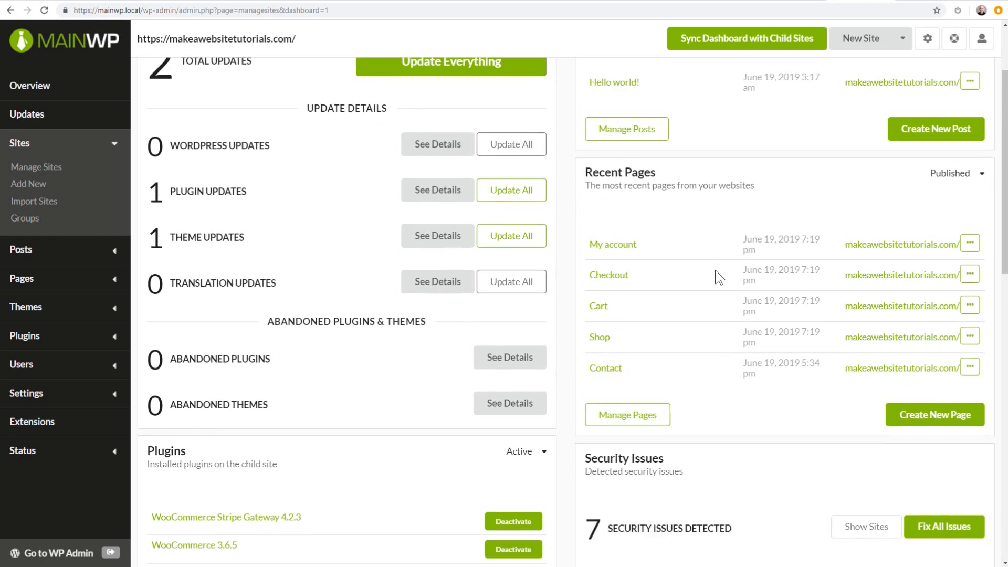
{"action": "scroll", "coordinate": [716, 270], "scroll_direction": "up", "scroll_amount": 5}
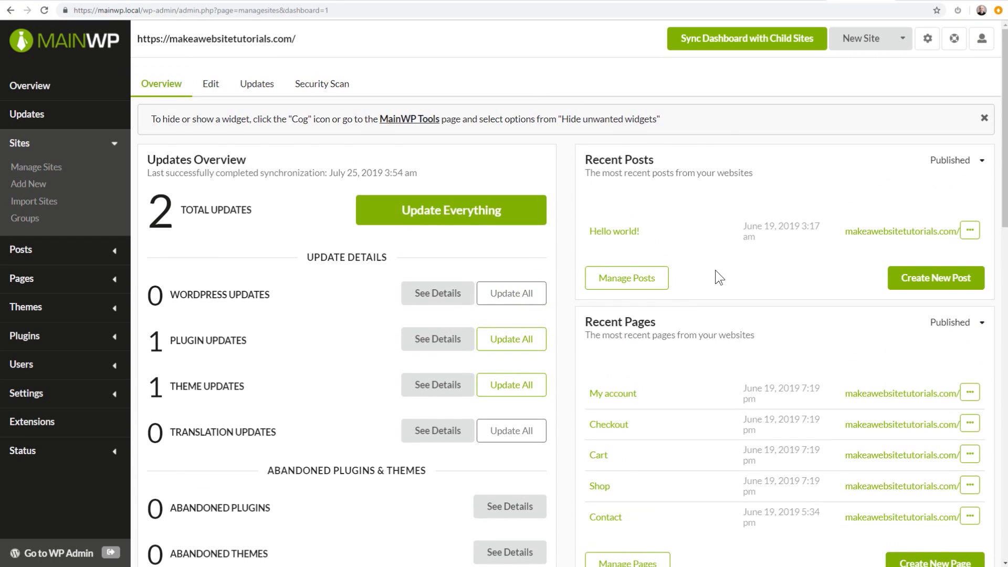
{"action": "scroll", "coordinate": [715, 270], "scroll_direction": "down", "scroll_amount": 8}
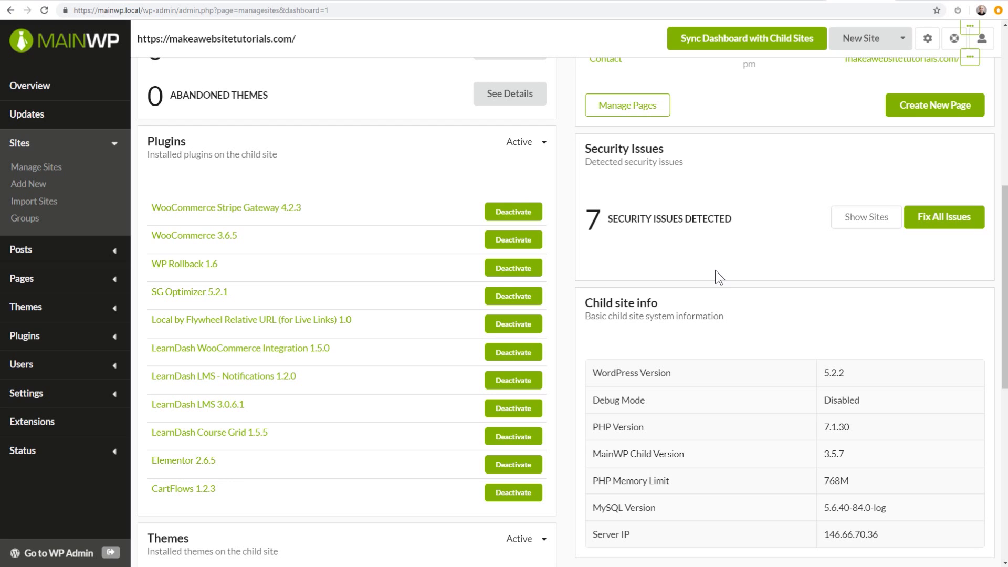
{"action": "scroll", "coordinate": [716, 270], "scroll_direction": "down", "scroll_amount": 3}
{"action": "scroll", "coordinate": [628, 247], "scroll_direction": "up", "scroll_amount": 3}
{"action": "scroll", "coordinate": [695, 352], "scroll_direction": "down", "scroll_amount": 3}
{"action": "scroll", "coordinate": [745, 286], "scroll_direction": "down", "scroll_amount": 5}
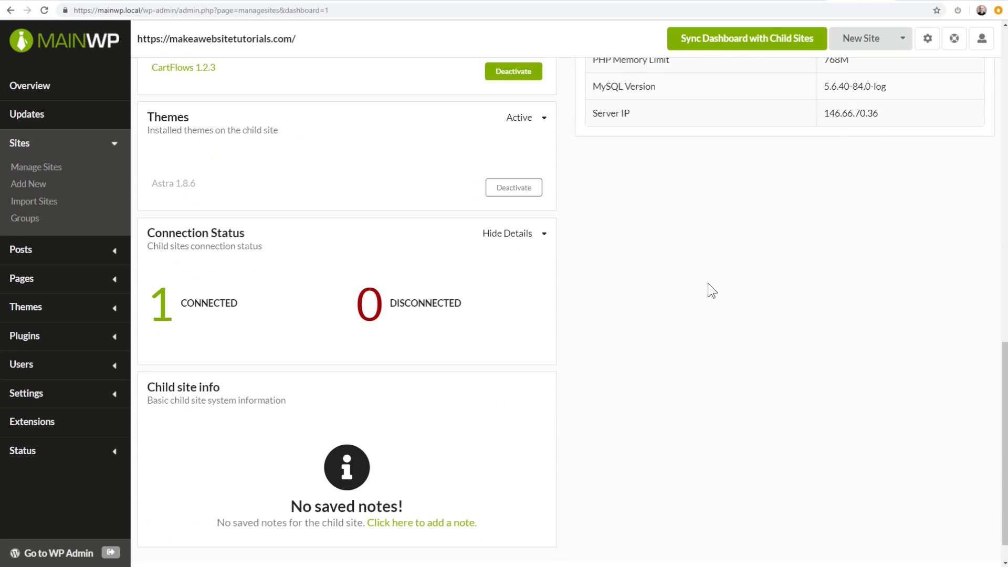
{"action": "scroll", "coordinate": [651, 298], "scroll_direction": "up", "scroll_amount": 15}
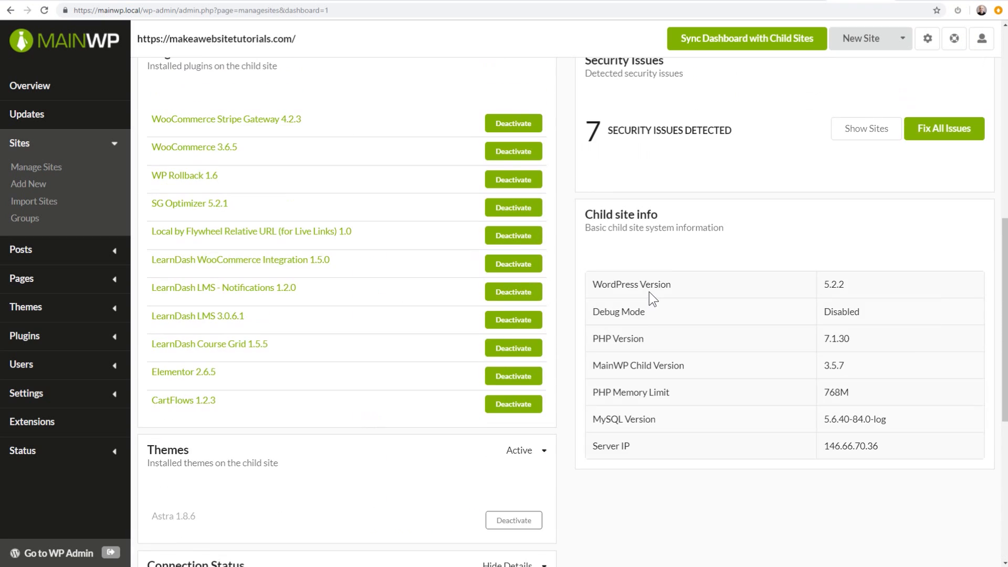
{"action": "scroll", "coordinate": [650, 299], "scroll_direction": "up", "scroll_amount": 3}
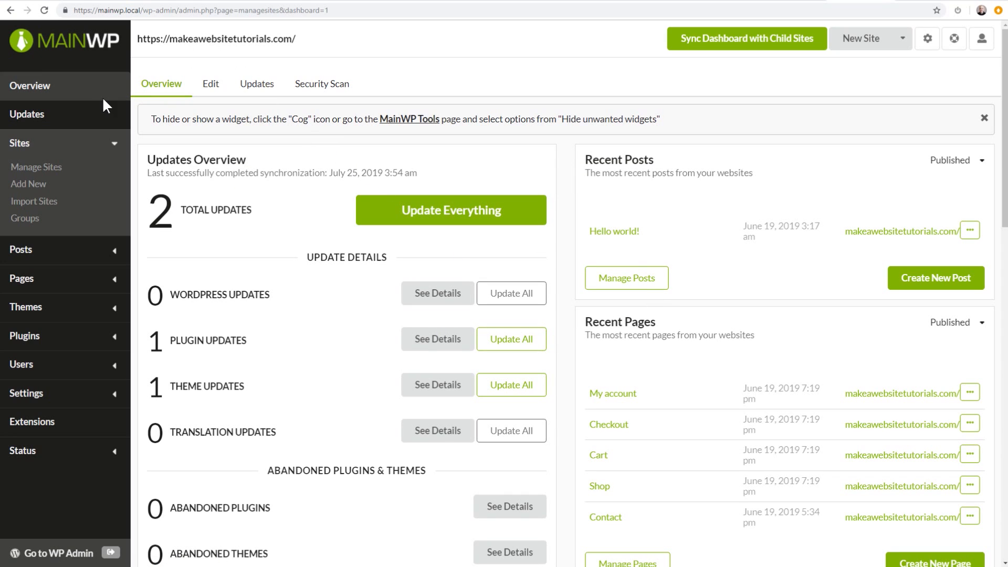
Step: Hide the Recent Posts widget on the main overview covering all child sites and save the screen options
{"action": "left_click", "coordinate": [41, 87]}
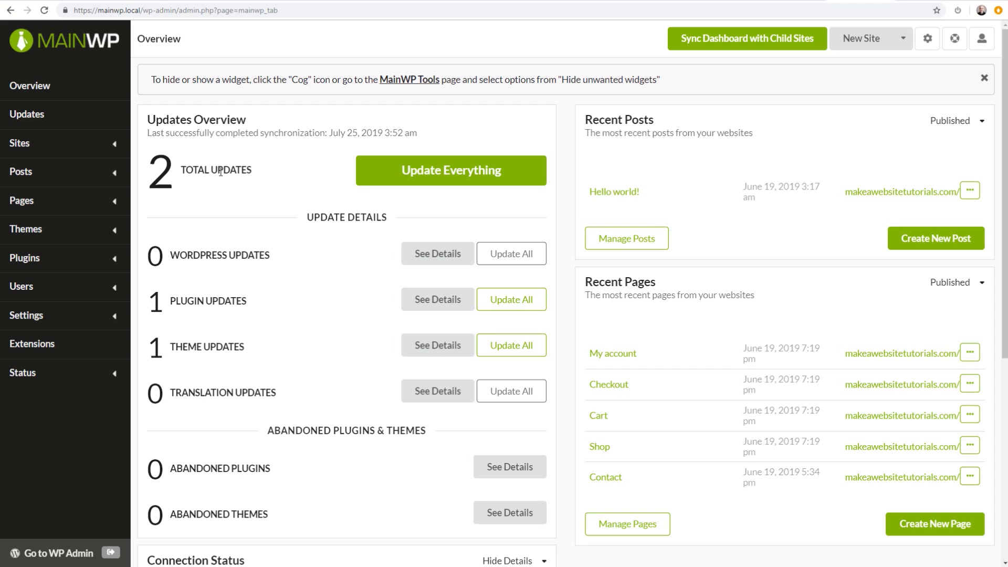
{"action": "double_click", "coordinate": [152, 165]}
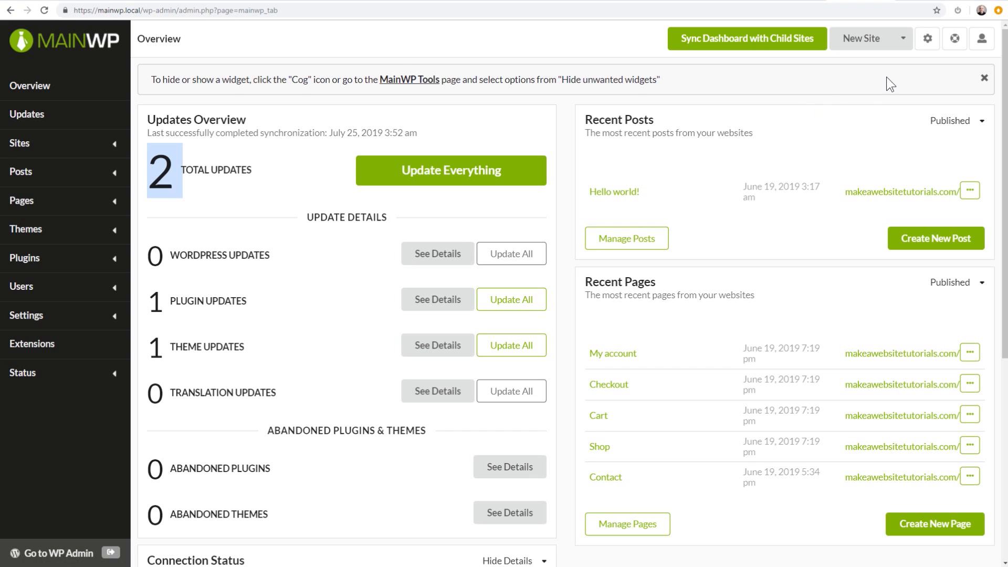
{"action": "left_click", "coordinate": [927, 42]}
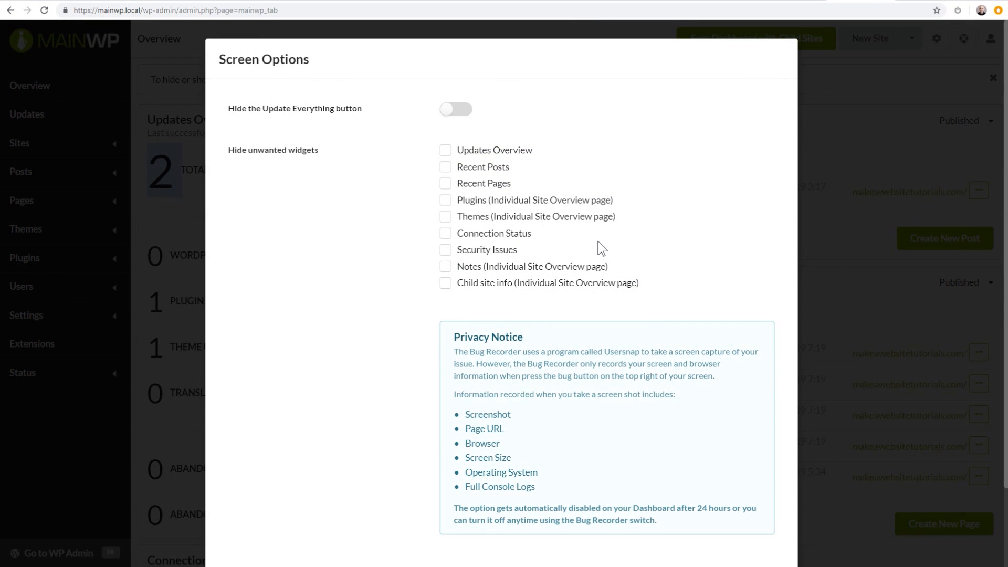
{"action": "left_click", "coordinate": [446, 168]}
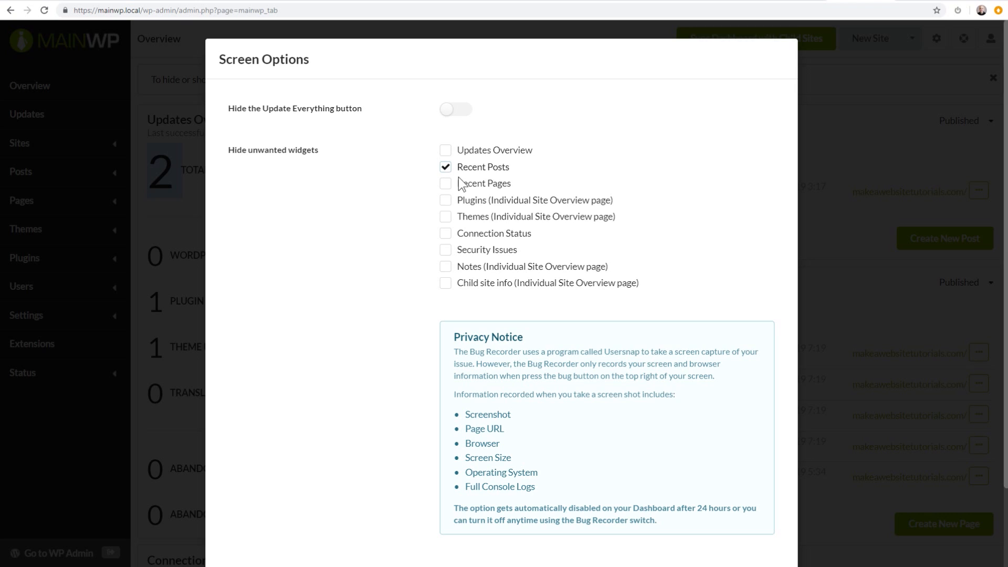
{"action": "scroll", "coordinate": [533, 231], "scroll_direction": "down", "scroll_amount": 2}
{"action": "left_click", "coordinate": [689, 541]}
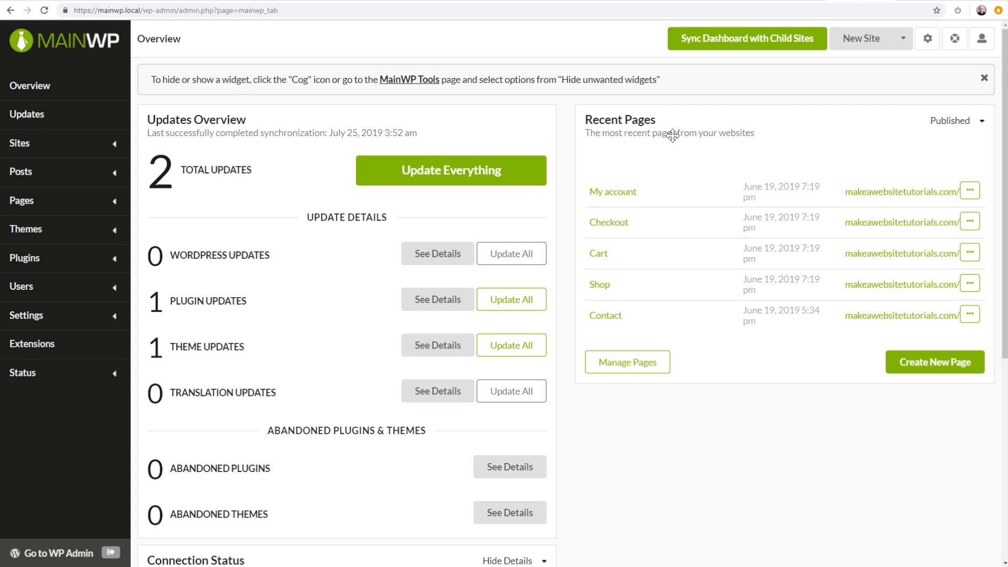
Step: Move the Connection Status widget into the second column of the overview, above Recent Pages
{"action": "scroll", "coordinate": [589, 176], "scroll_direction": "down", "scroll_amount": 3}
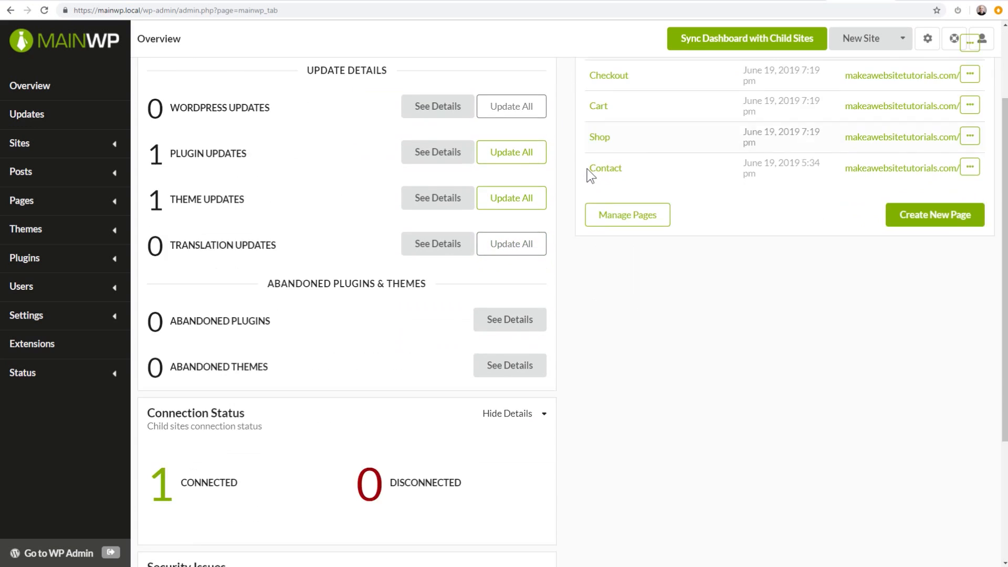
{"action": "scroll", "coordinate": [589, 176], "scroll_direction": "down", "scroll_amount": 3}
{"action": "left_click_drag", "start_coordinate": [317, 263], "coordinate": [683, 166]}
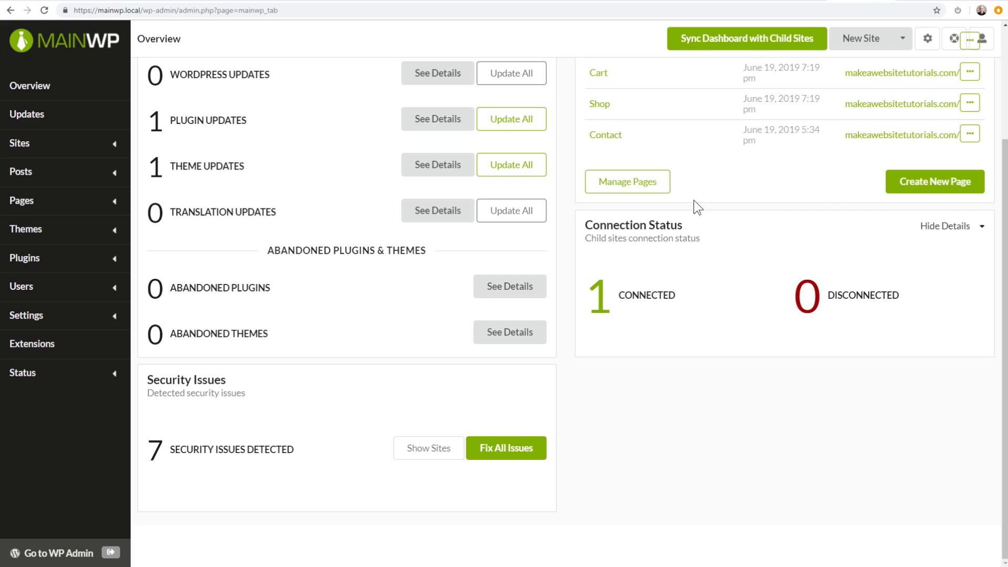
{"action": "scroll", "coordinate": [696, 202], "scroll_direction": "up", "scroll_amount": 4}
{"action": "left_click_drag", "start_coordinate": [762, 400], "coordinate": [757, 155]}
{"action": "scroll", "coordinate": [662, 134], "scroll_direction": "down", "scroll_amount": 3}
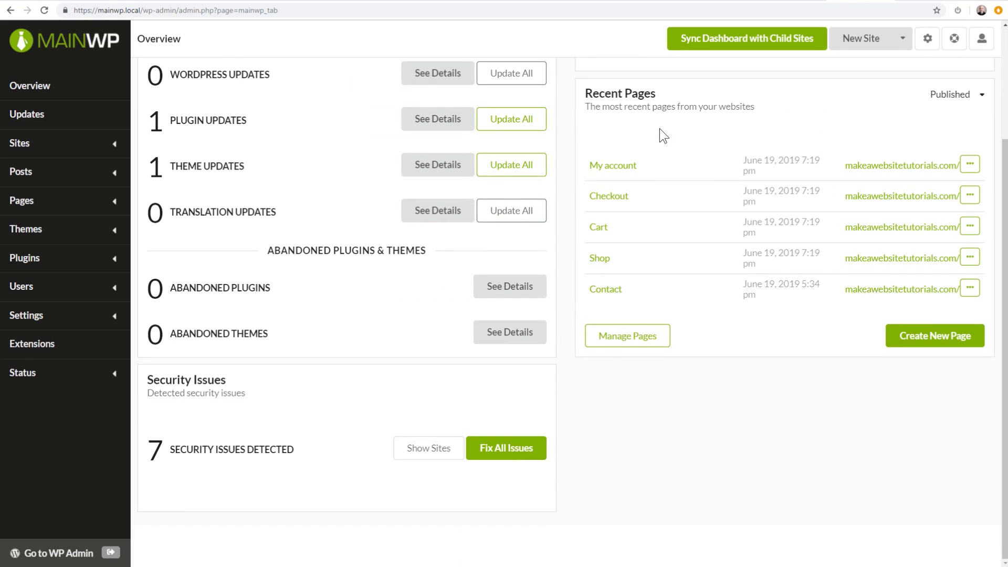
Step: Move the Security Issues widget into the second column, between Connection Status and Recent Pages
{"action": "scroll", "coordinate": [660, 132], "scroll_direction": "up", "scroll_amount": 2}
{"action": "left_click_drag", "start_coordinate": [395, 479], "coordinate": [698, 198]}
{"action": "scroll", "coordinate": [630, 153], "scroll_direction": "up", "scroll_amount": 2}
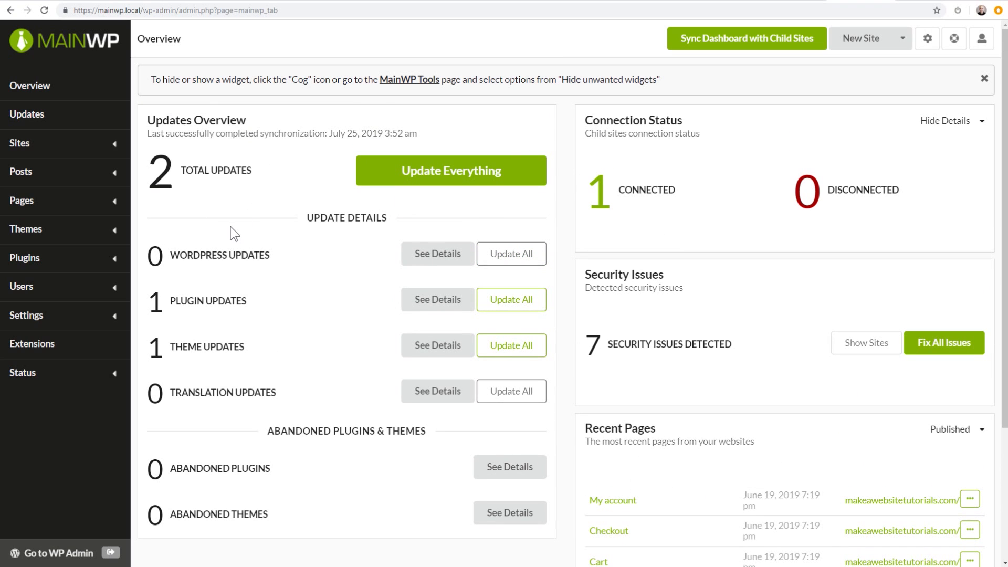
Step: Open the MainWP global options and examine the optimization setting and general settings such as notification emails, WP Cron, favicons and sidebar position
{"action": "left_click", "coordinate": [37, 317]}
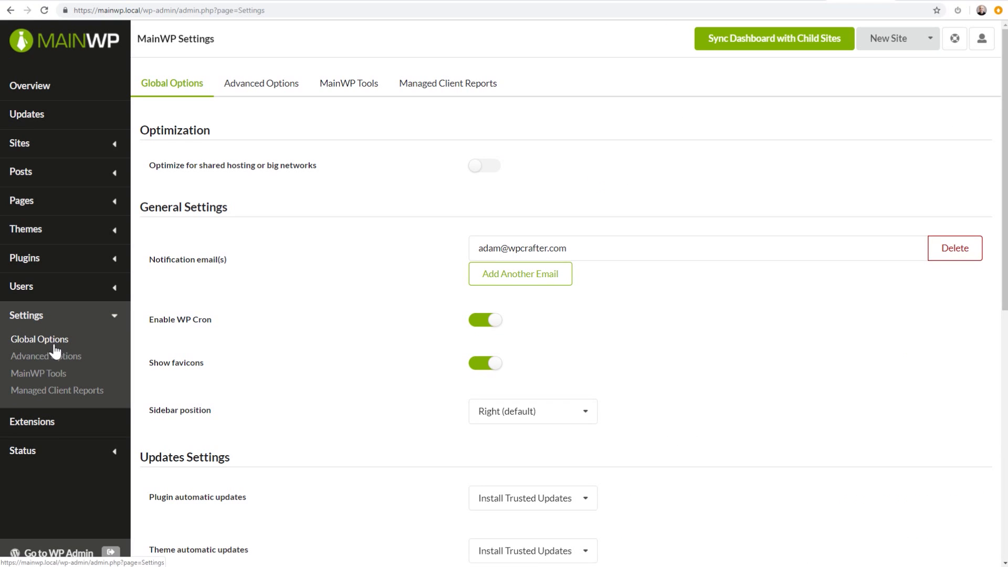
{"action": "left_click", "coordinate": [63, 374]}
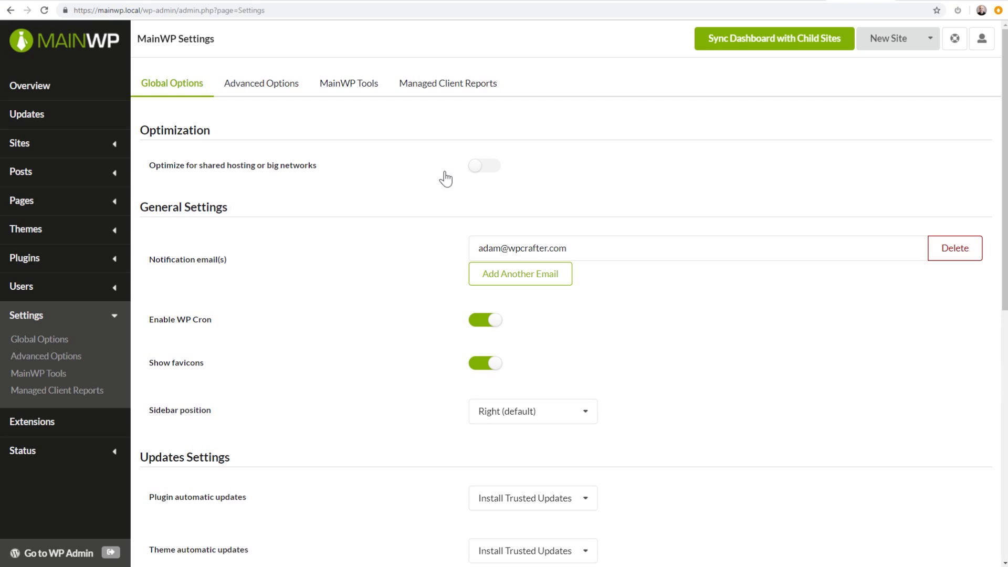
{"action": "mouse_move", "coordinate": [476, 168]}
{"action": "scroll", "coordinate": [382, 241], "scroll_direction": "down", "scroll_amount": 2}
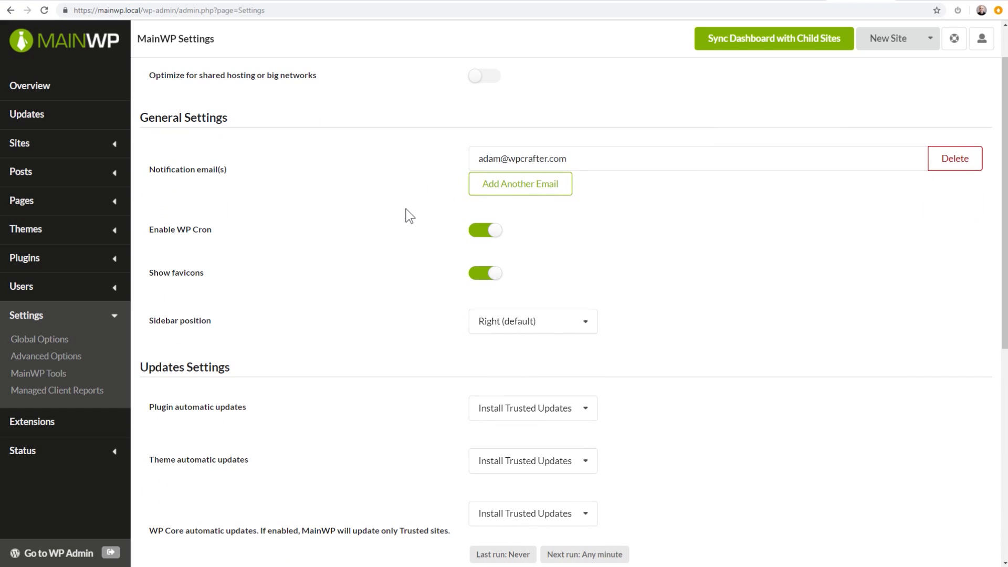
{"action": "scroll", "coordinate": [391, 217], "scroll_direction": "down", "scroll_amount": 3}
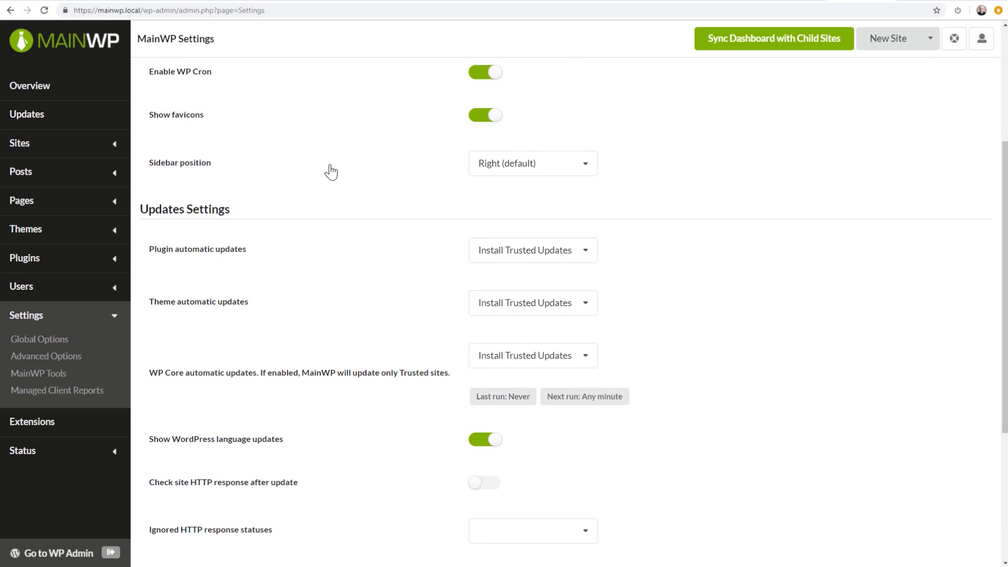
{"action": "scroll", "coordinate": [326, 169], "scroll_direction": "down", "scroll_amount": 1}
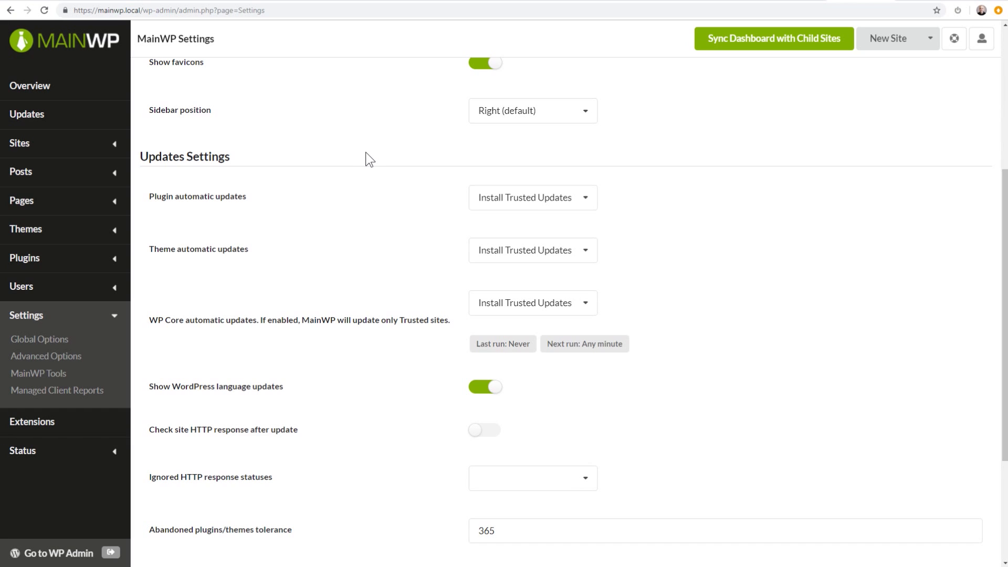
Step: View the available choices for plugin automatic updates and review the remaining updates and backup settings
{"action": "scroll", "coordinate": [366, 152], "scroll_direction": "down", "scroll_amount": 1}
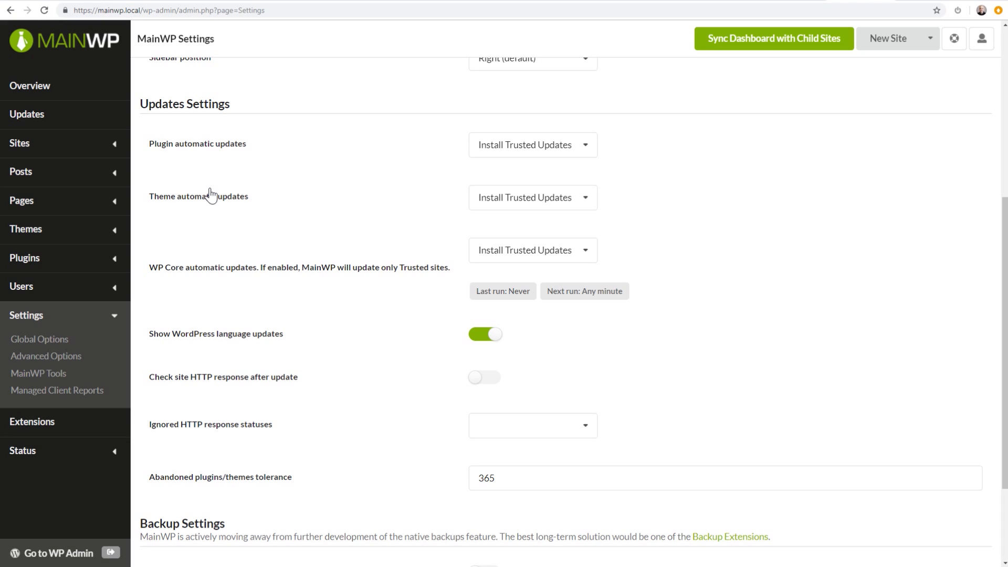
{"action": "left_click", "coordinate": [557, 153]}
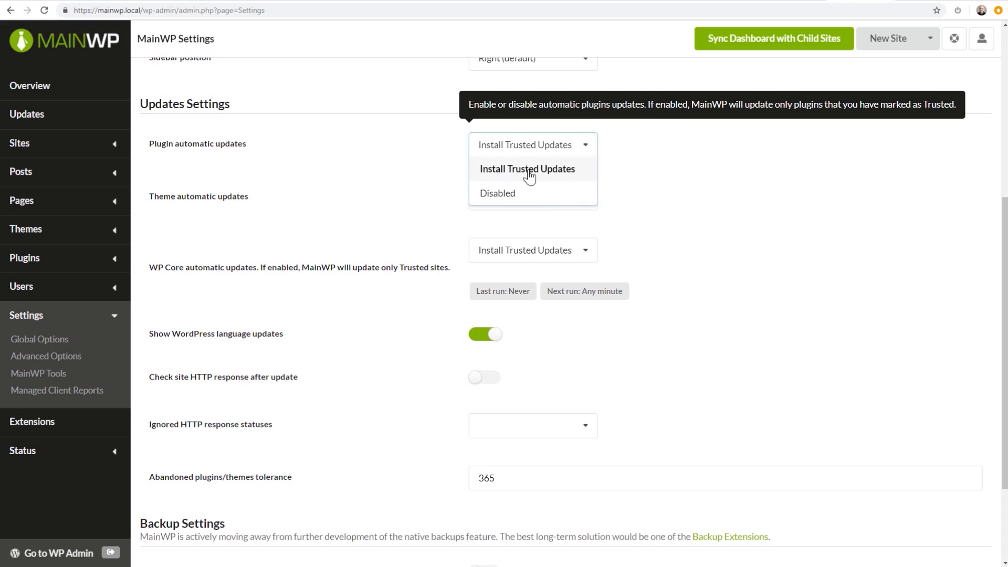
{"action": "left_click", "coordinate": [403, 169]}
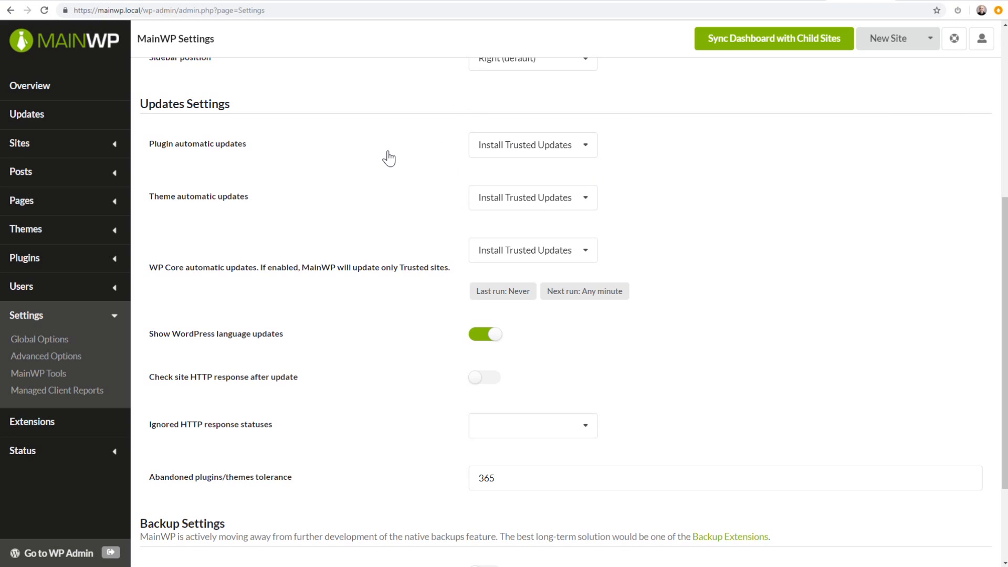
{"action": "scroll", "coordinate": [389, 158], "scroll_direction": "down", "scroll_amount": 3}
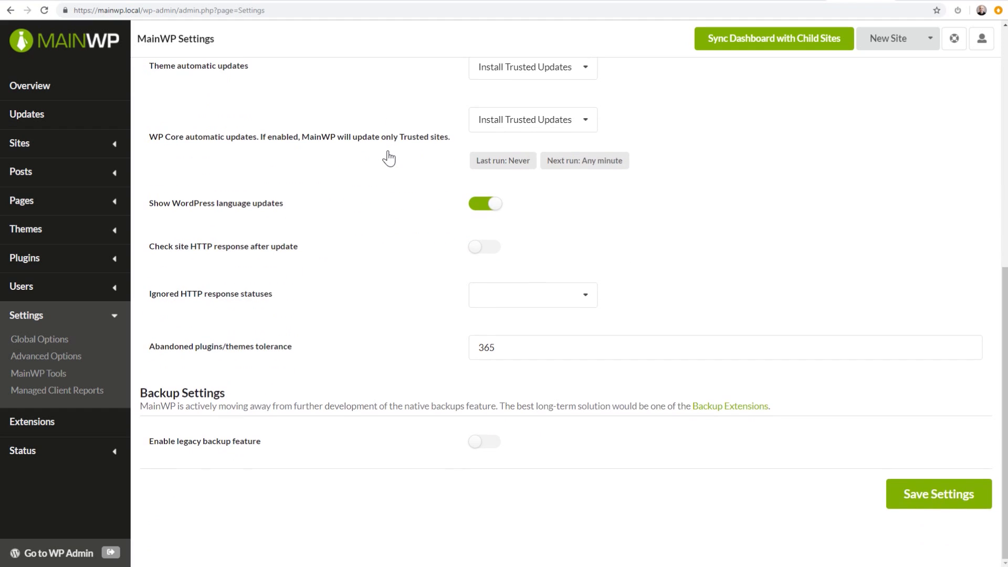
Step: Open the advanced options and review the cross-IP, per-IP, frontend request, SSL and IPv4 settings
{"action": "scroll", "coordinate": [356, 213], "scroll_direction": "up", "scroll_amount": 9}
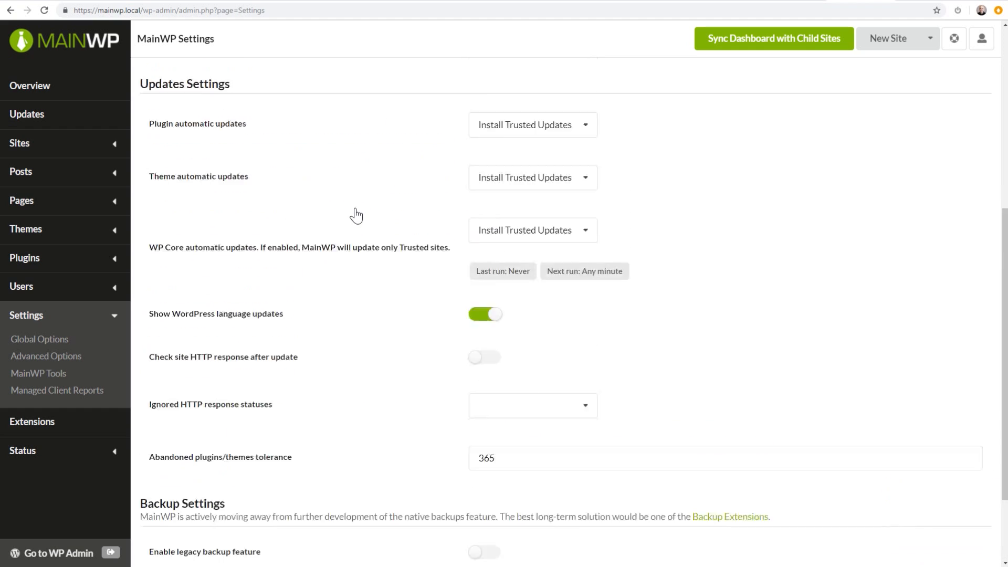
{"action": "left_click", "coordinate": [256, 84]}
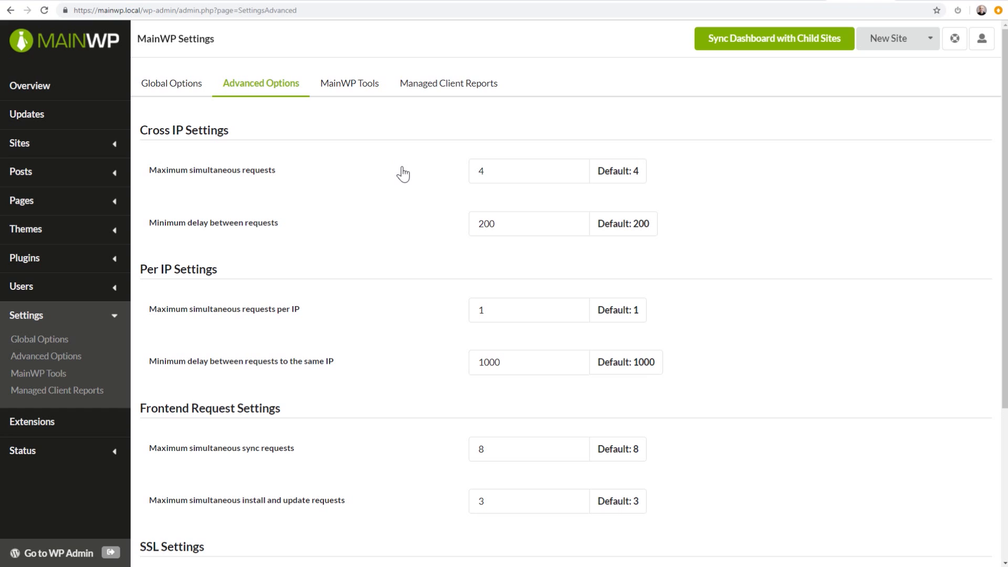
{"action": "scroll", "coordinate": [404, 174], "scroll_direction": "down", "scroll_amount": 4}
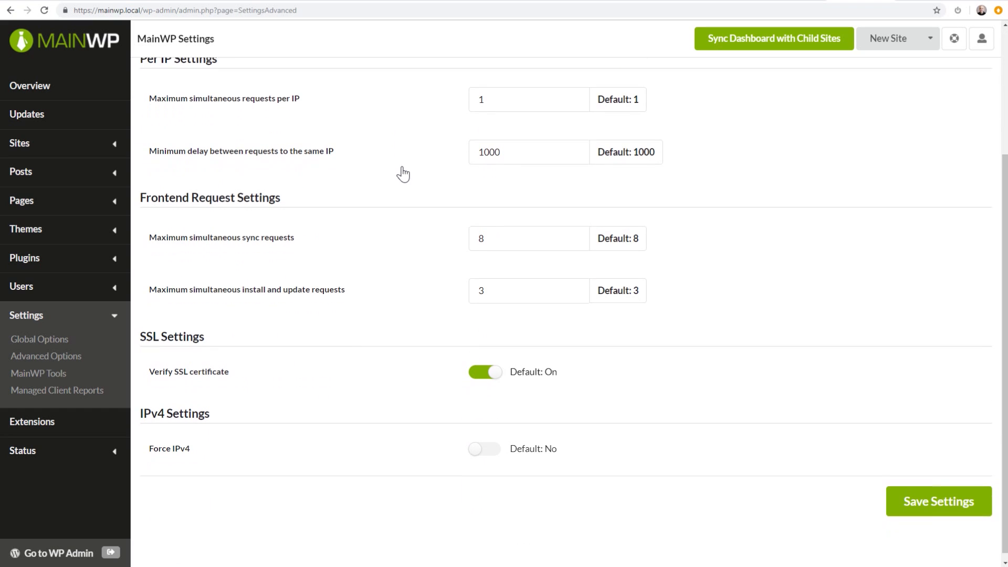
{"action": "scroll", "coordinate": [403, 172], "scroll_direction": "up", "scroll_amount": 3}
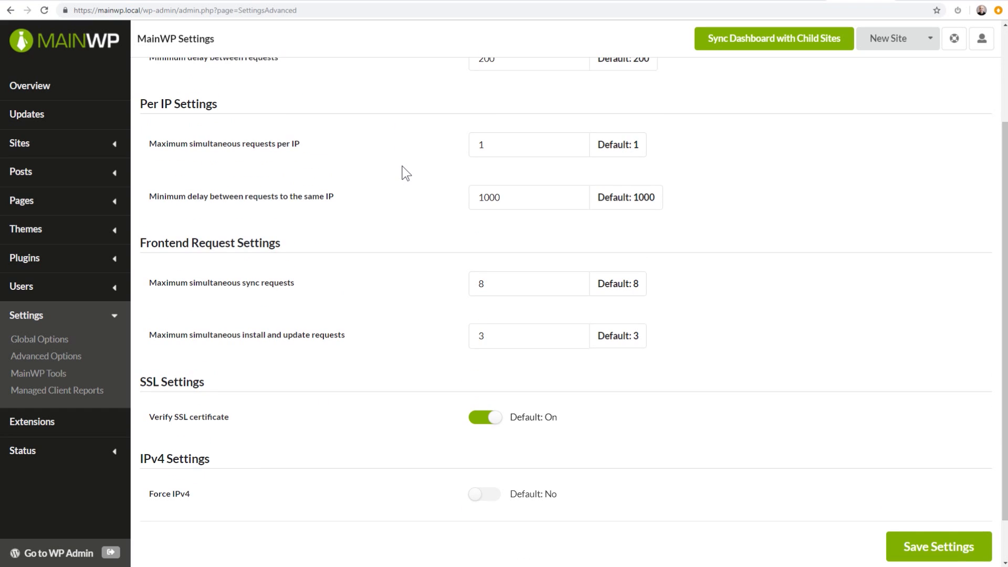
{"action": "scroll", "coordinate": [348, 184], "scroll_direction": "down", "scroll_amount": 4}
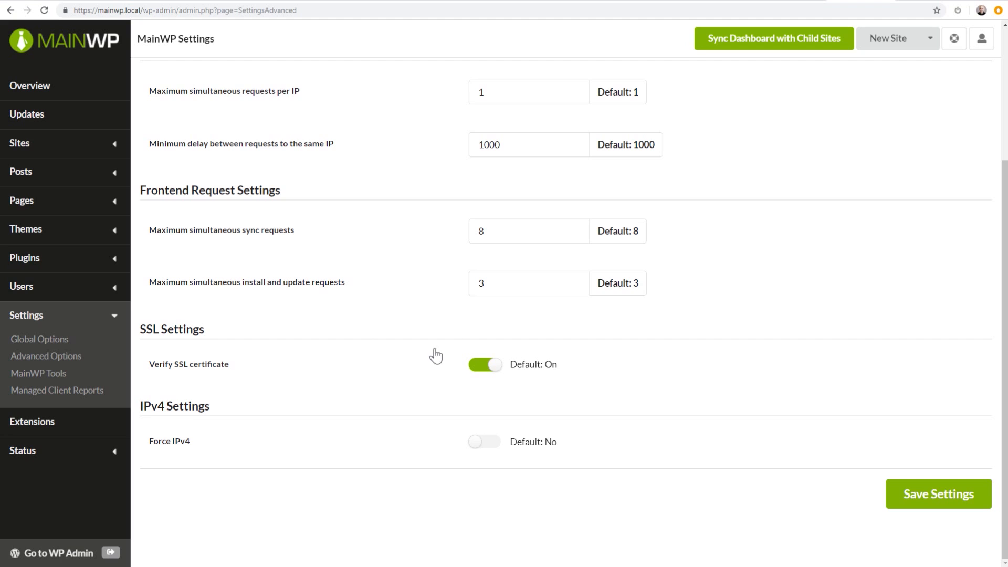
{"action": "scroll", "coordinate": [350, 288], "scroll_direction": "up", "scroll_amount": 4}
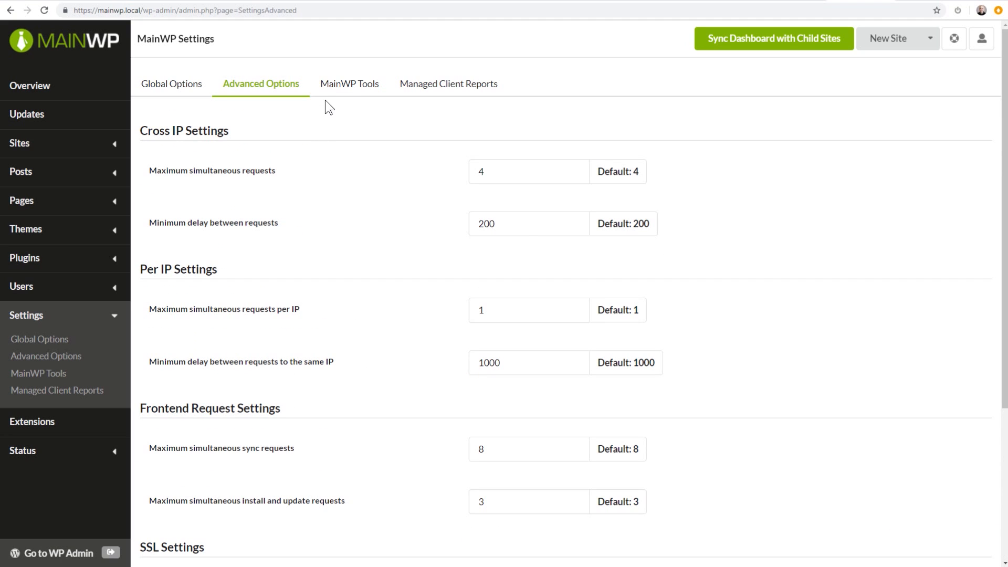
Step: Review the MainWP dashboard tools and widget-hiding options, and view the Managed Client Reports for WooCommerce settings
{"action": "left_click", "coordinate": [342, 87]}
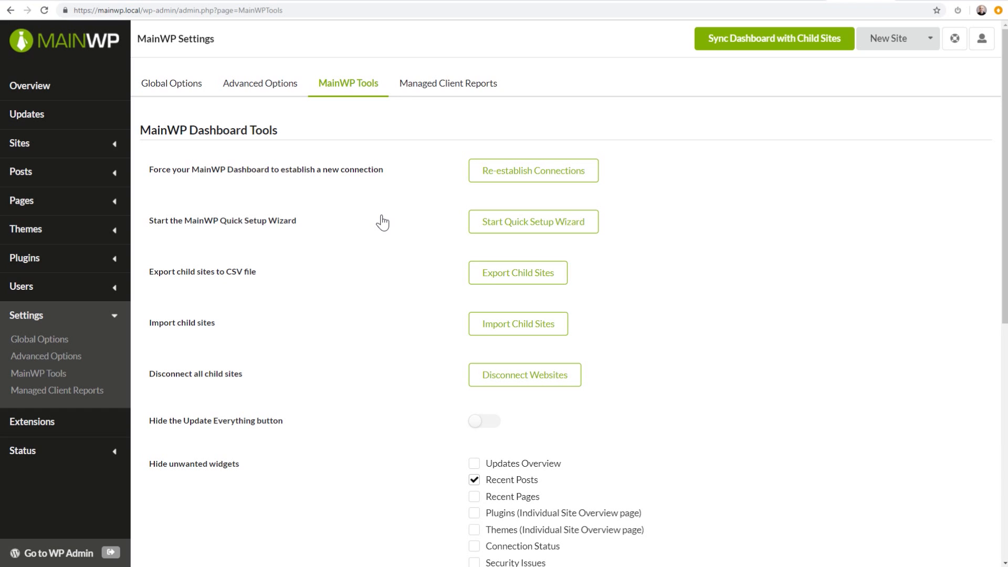
{"action": "scroll", "coordinate": [382, 221], "scroll_direction": "down", "scroll_amount": 2}
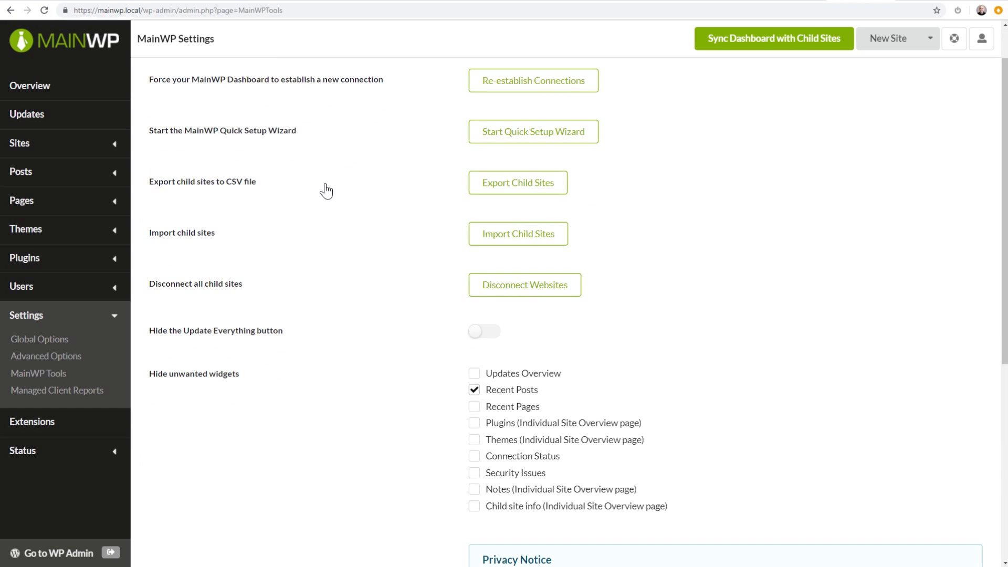
{"action": "scroll", "coordinate": [326, 191], "scroll_direction": "down", "scroll_amount": 5}
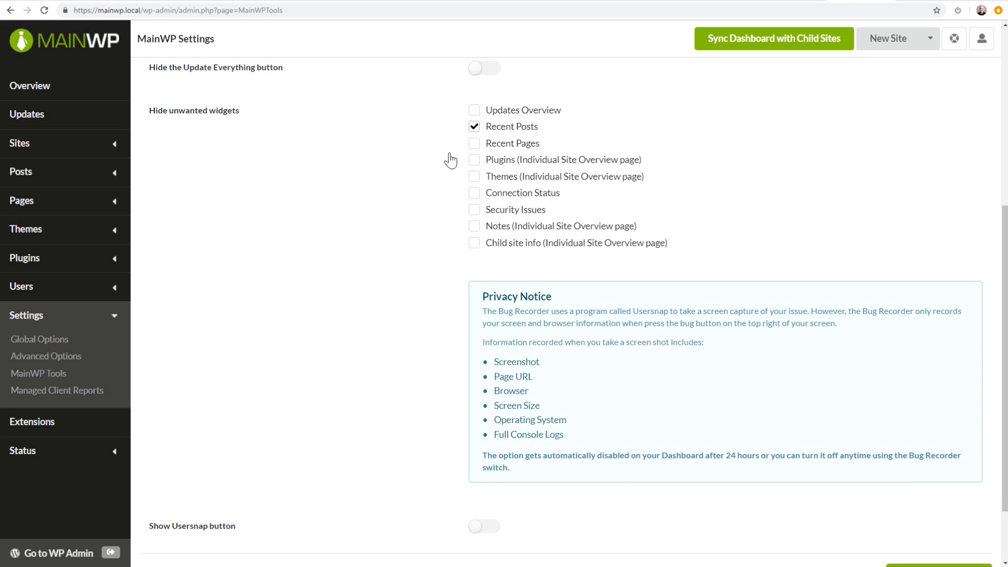
{"action": "scroll", "coordinate": [420, 162], "scroll_direction": "up", "scroll_amount": 7}
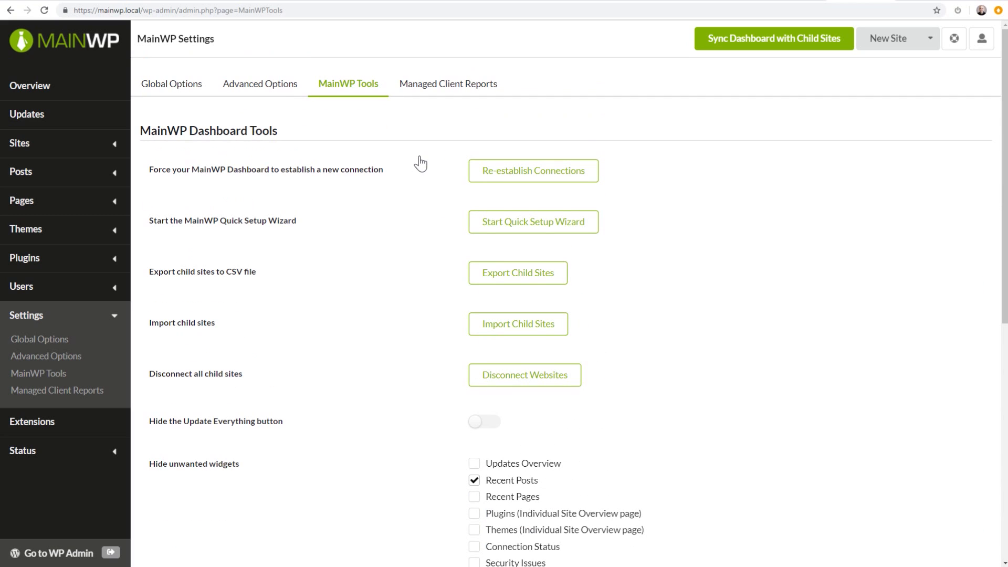
{"action": "left_click", "coordinate": [444, 93]}
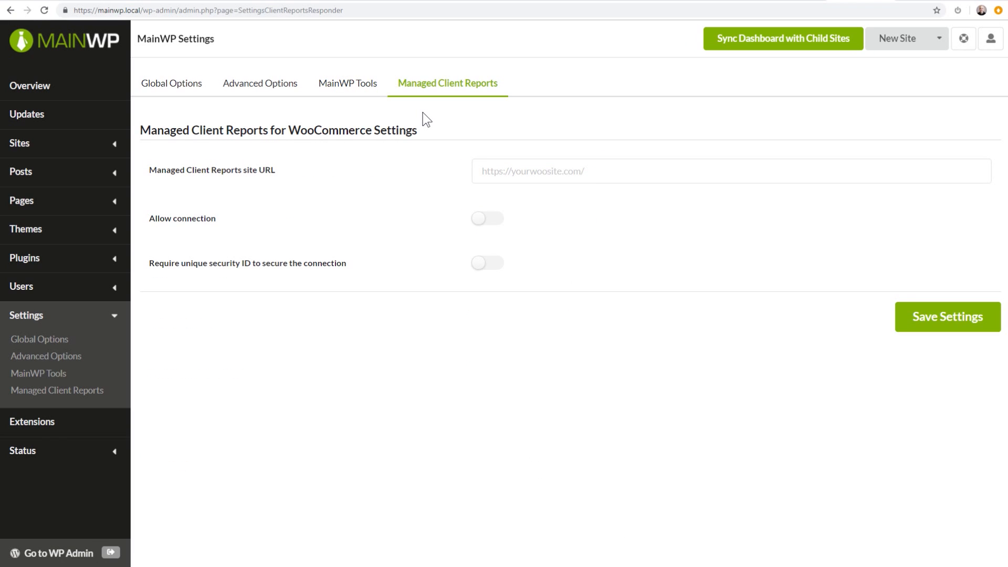
{"action": "left_click_drag", "start_coordinate": [428, 131], "coordinate": [208, 131]}
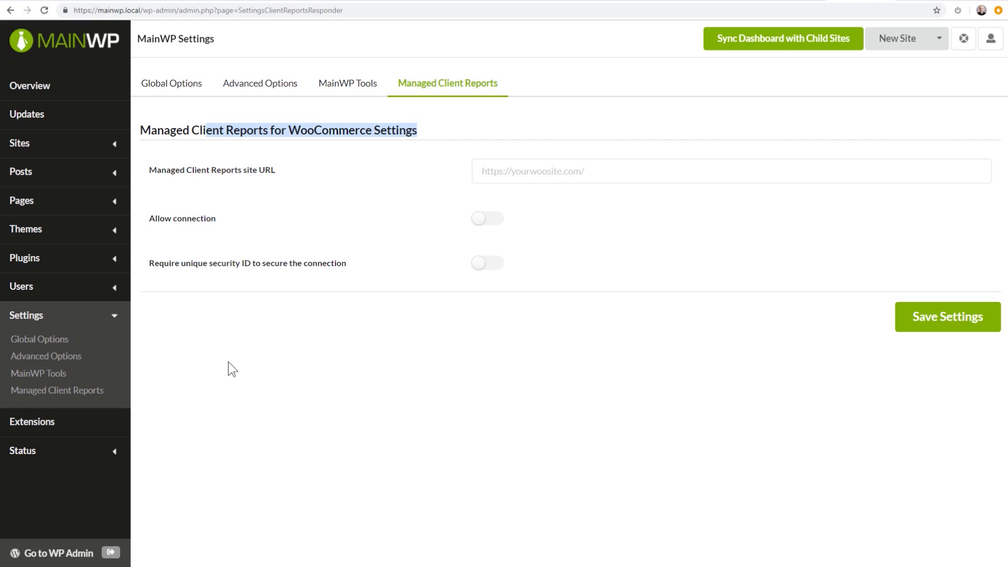
Step: Open the Extensions page and examine the MainWP account login fields for installing purchased extensions
{"action": "left_click", "coordinate": [43, 427]}
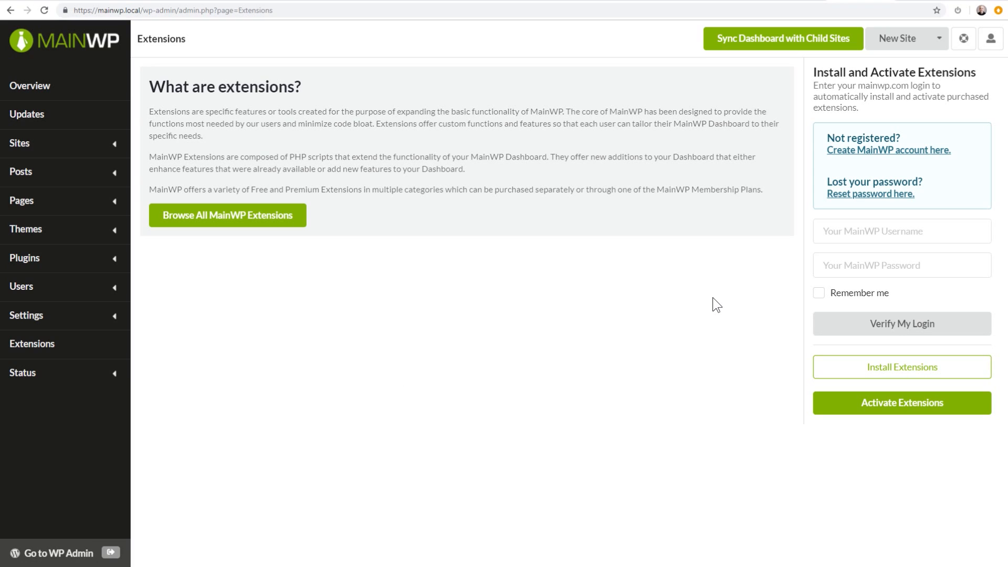
{"action": "left_click", "coordinate": [879, 240]}
{"action": "left_click", "coordinate": [872, 266]}
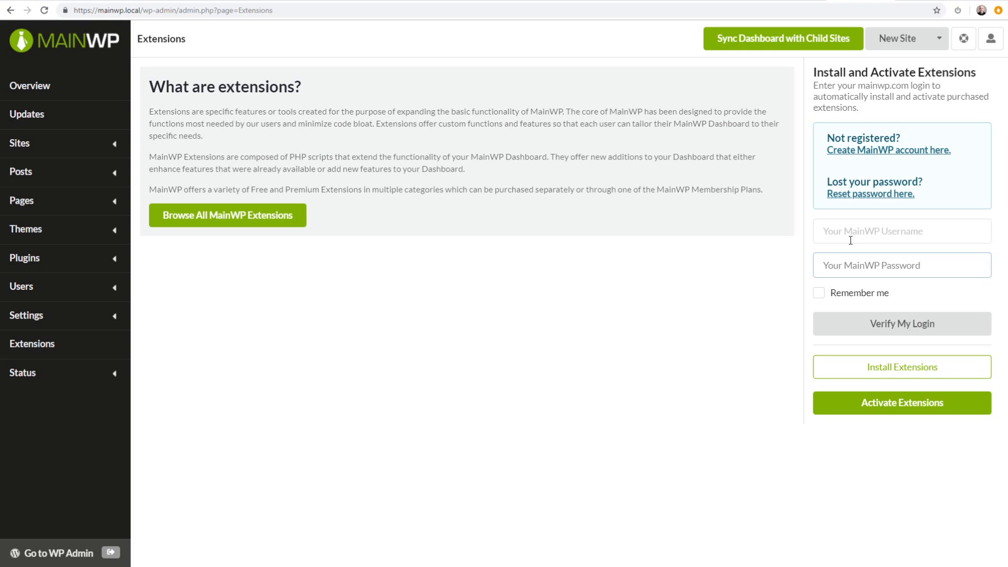
Step: Browse the free extensions on the MainWP website, view the Advanced Uptime Monitor details and return to the free list
{"action": "left_click", "coordinate": [734, 3]}
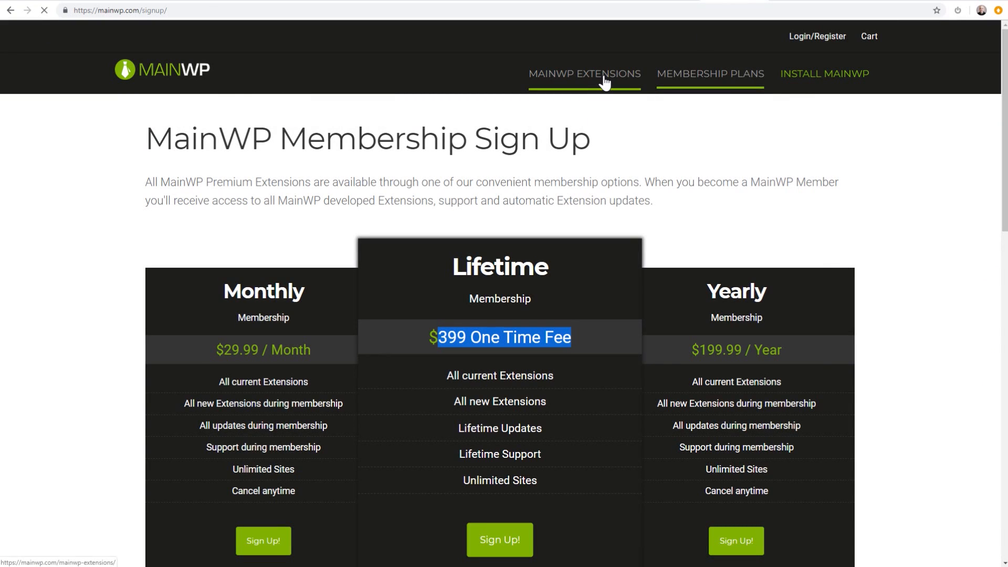
{"action": "left_click", "coordinate": [605, 83]}
{"action": "left_click", "coordinate": [507, 134]}
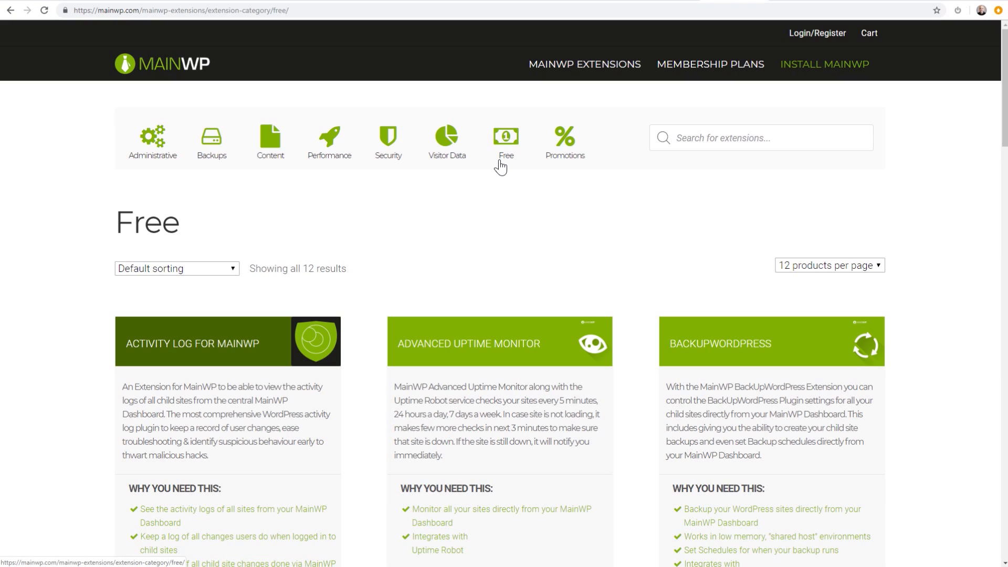
{"action": "scroll", "coordinate": [546, 251], "scroll_direction": "down", "scroll_amount": 5}
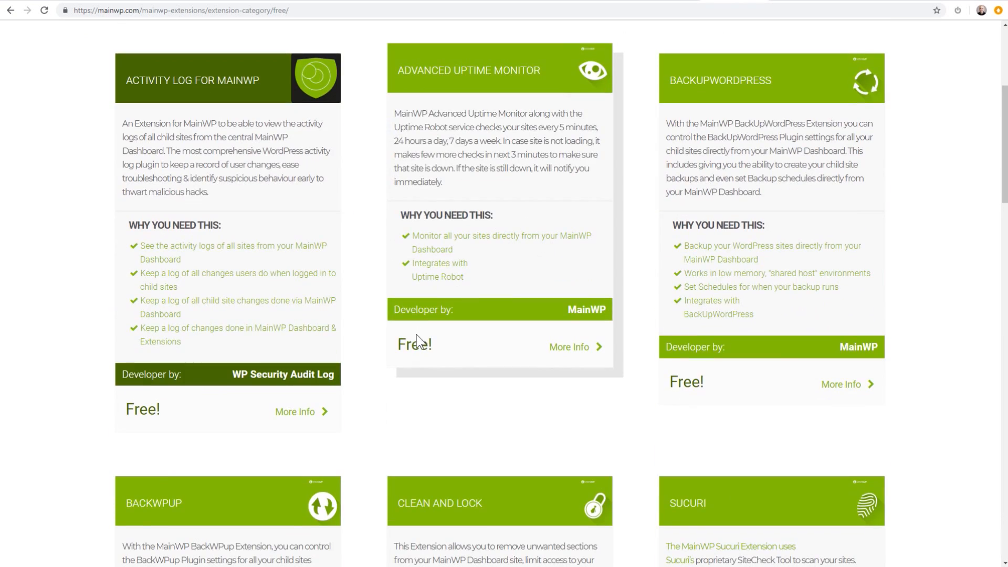
{"action": "left_click", "coordinate": [549, 353]}
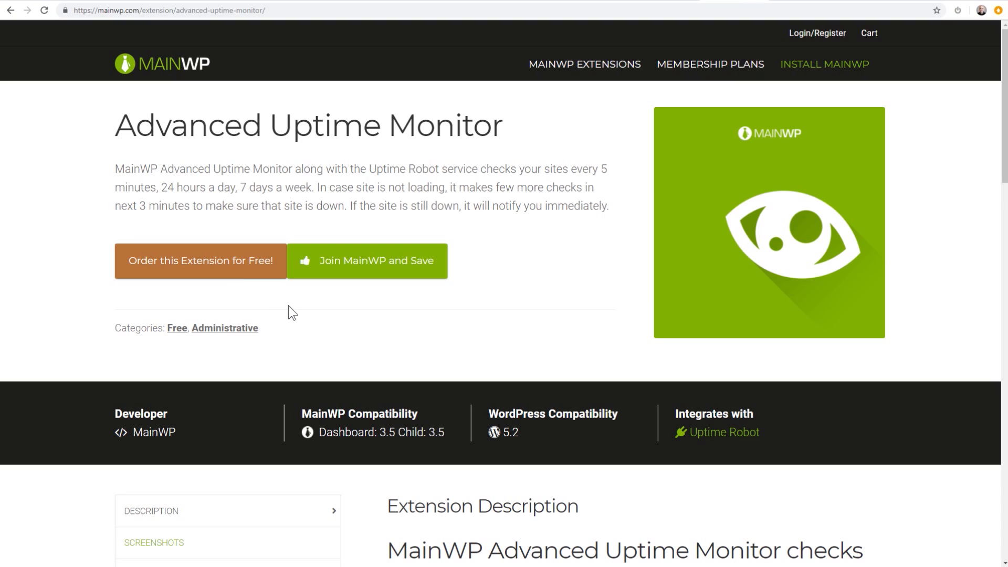
{"action": "key", "text": "alt+Left"}
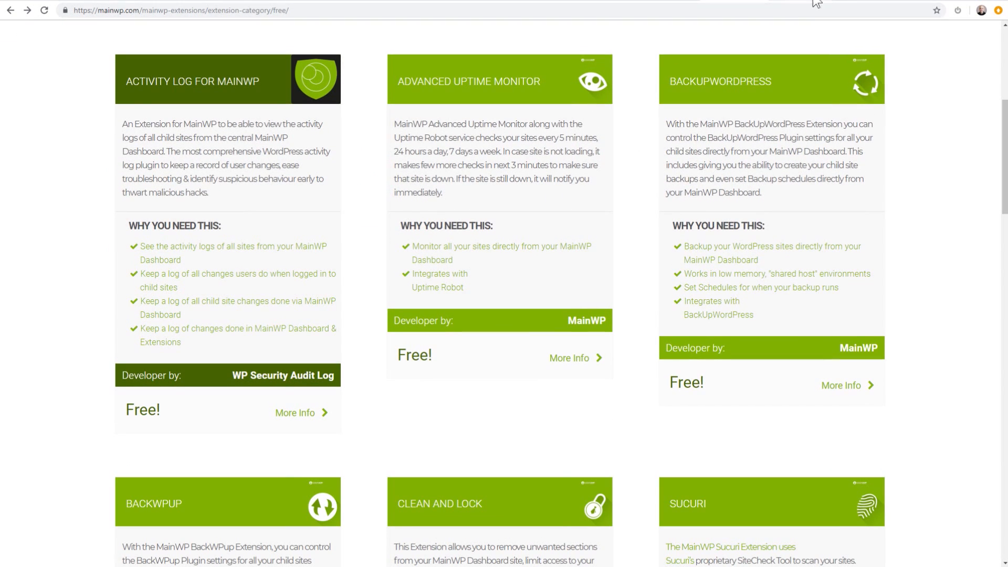
Step: Return to the dashboard's Extensions page, enter the MainWP username and password, and verify the login
{"action": "left_click", "coordinate": [864, 3]}
{"action": "left_click", "coordinate": [872, 223]}
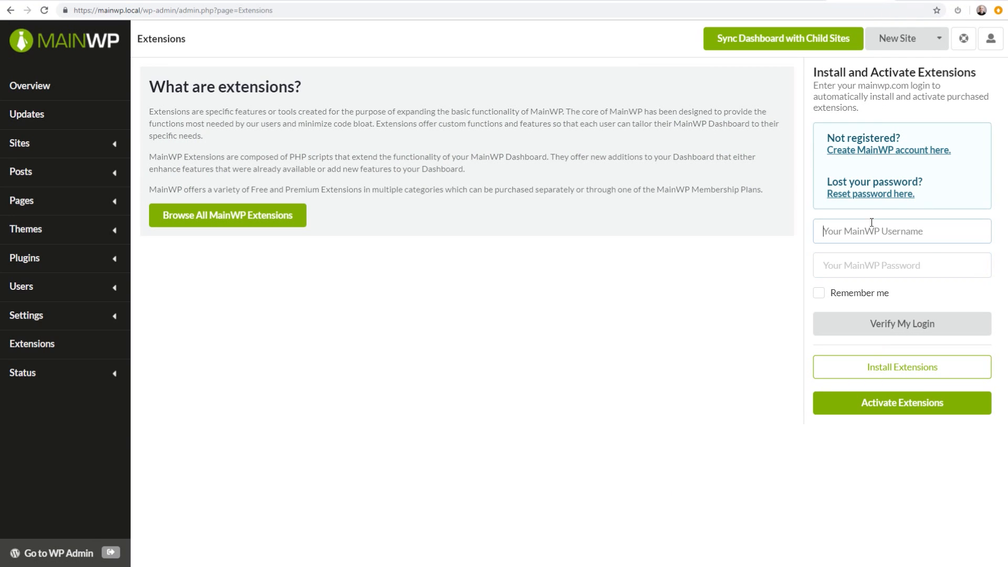
{"action": "left_click", "coordinate": [849, 262]}
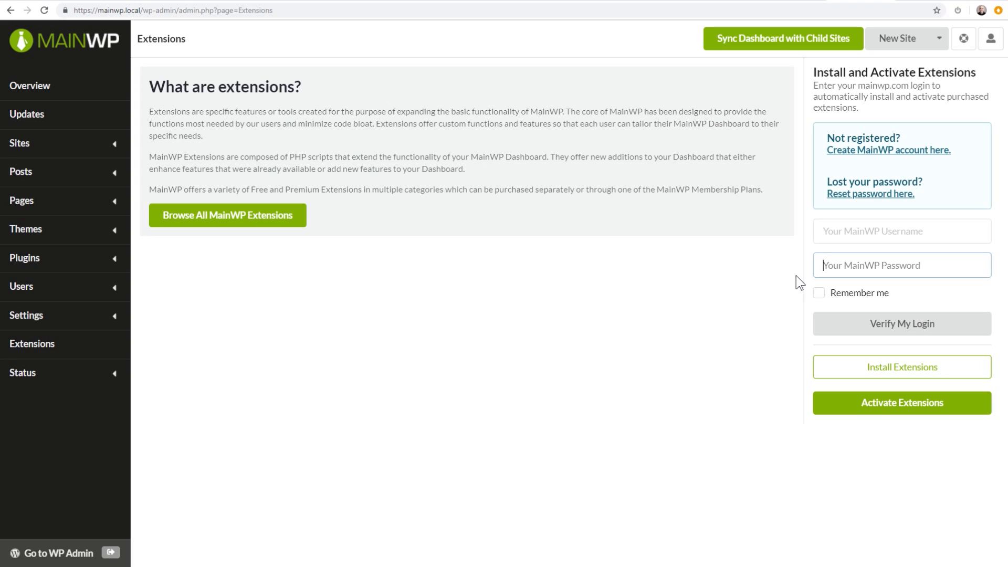
{"action": "left_click", "coordinate": [895, 228]}
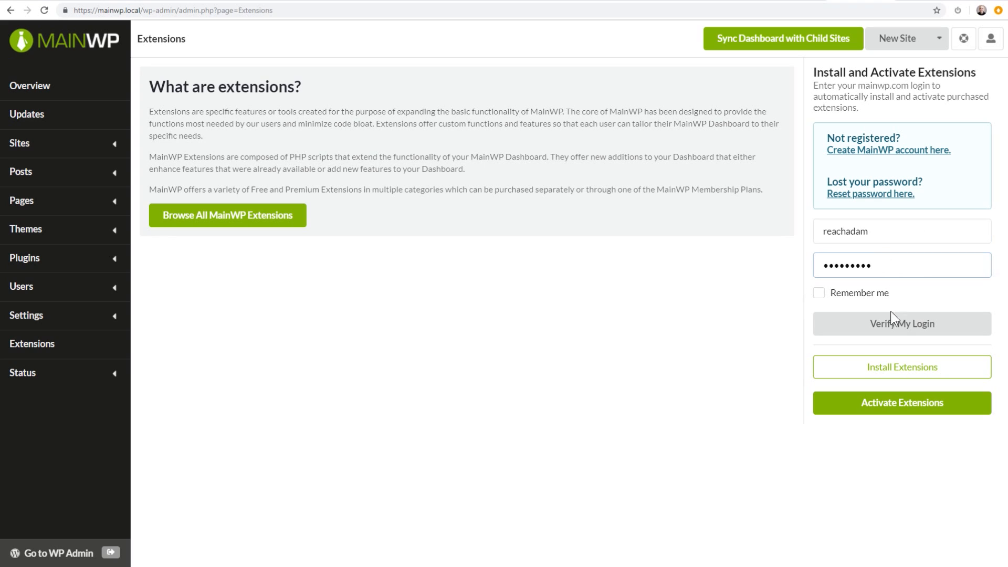
{"action": "left_click", "coordinate": [833, 326]}
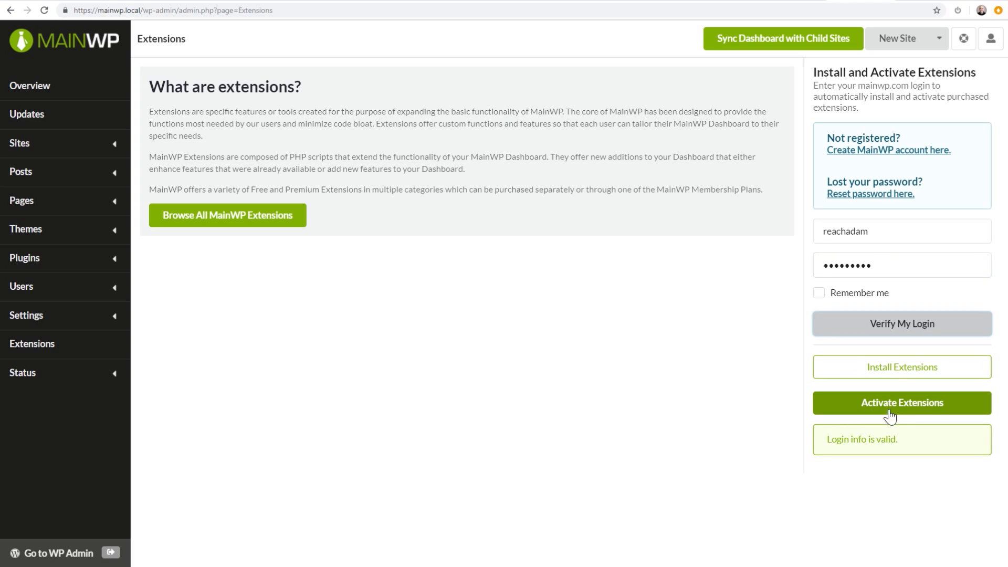
Step: Open the list of purchased extensions to install and select the MainWP UpdraftPlus Extension
{"action": "left_click", "coordinate": [882, 369]}
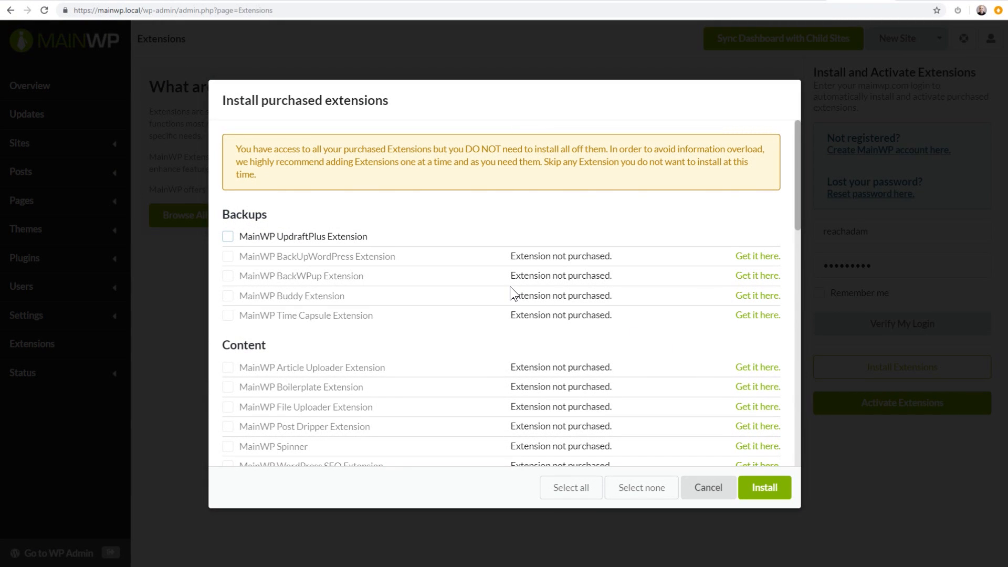
{"action": "left_click_drag", "start_coordinate": [366, 238], "coordinate": [240, 237]}
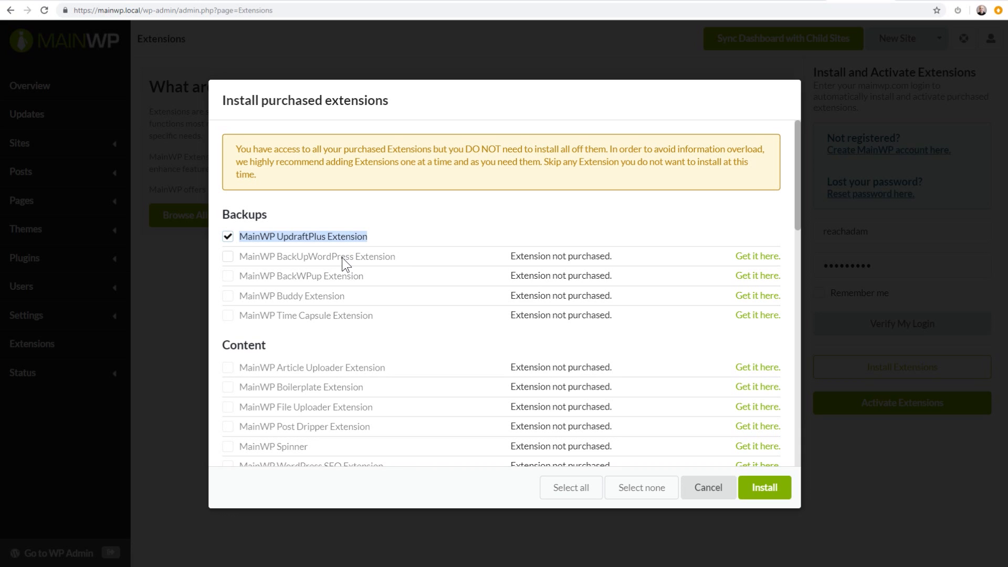
Step: Look through the unpurchased extensions, view the purchase page of the Client Reports extension and return to the install list
{"action": "scroll", "coordinate": [367, 296], "scroll_direction": "down", "scroll_amount": 5}
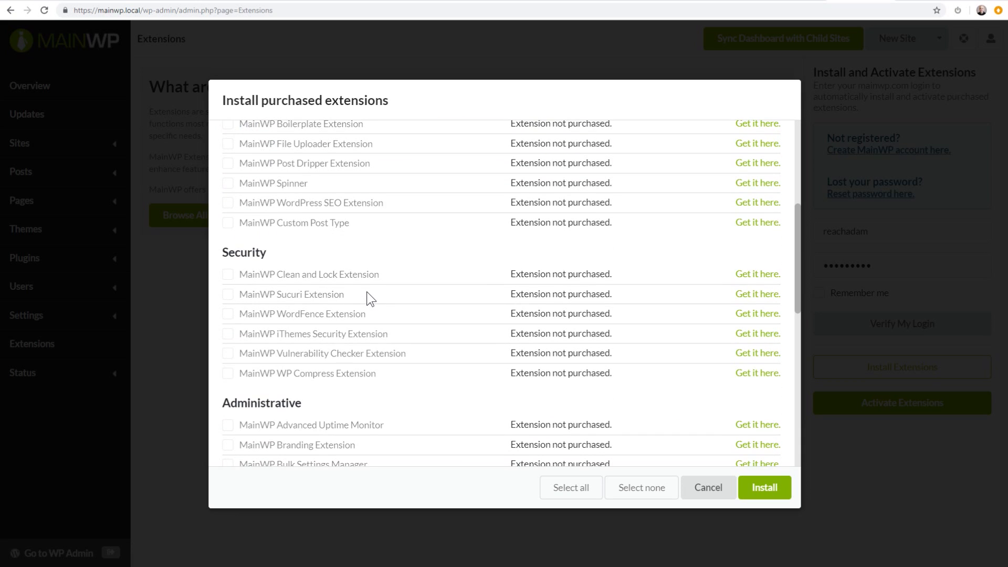
{"action": "scroll", "coordinate": [367, 295], "scroll_direction": "down", "scroll_amount": 4}
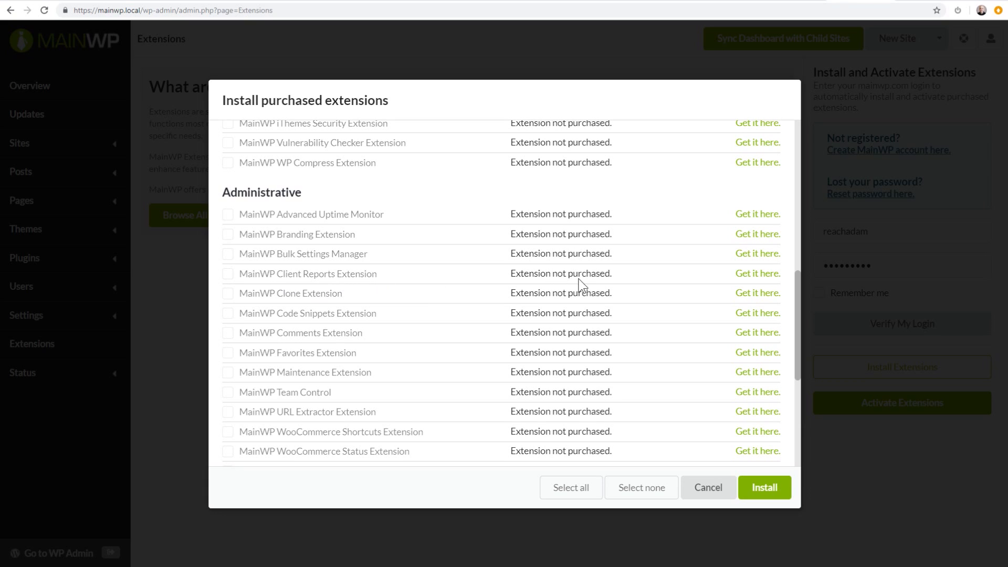
{"action": "left_click", "coordinate": [742, 274]}
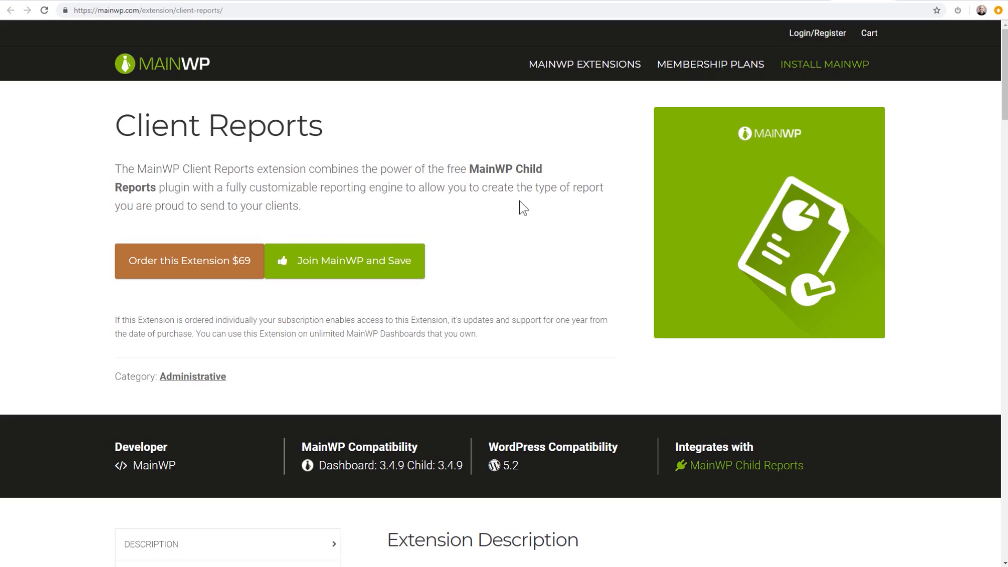
{"action": "left_click", "coordinate": [884, 1]}
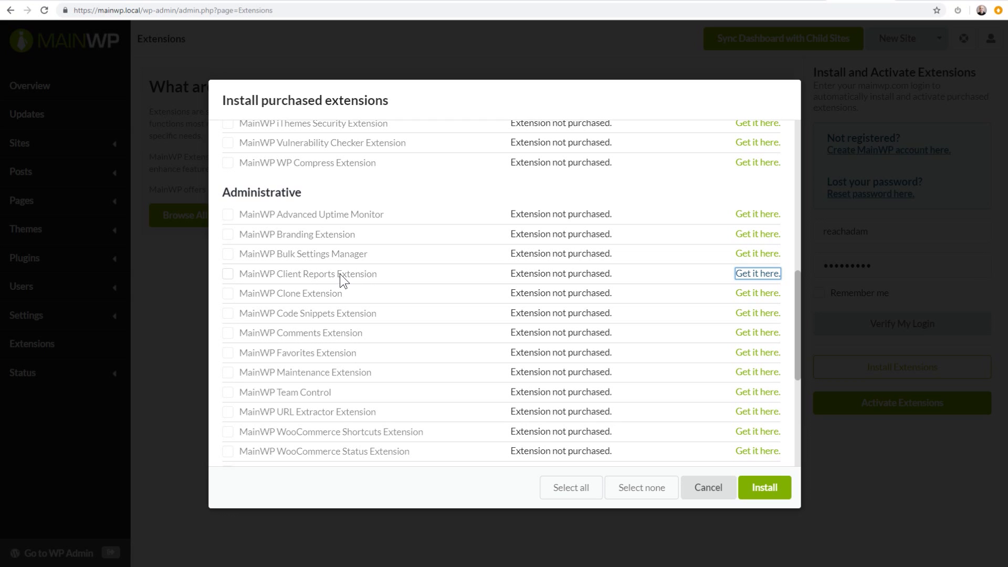
Step: Look over the remaining performance, visitor data and other extensions, and install the selected MainWP UpdraftPlus Extension
{"action": "scroll", "coordinate": [396, 261], "scroll_direction": "down", "scroll_amount": 5}
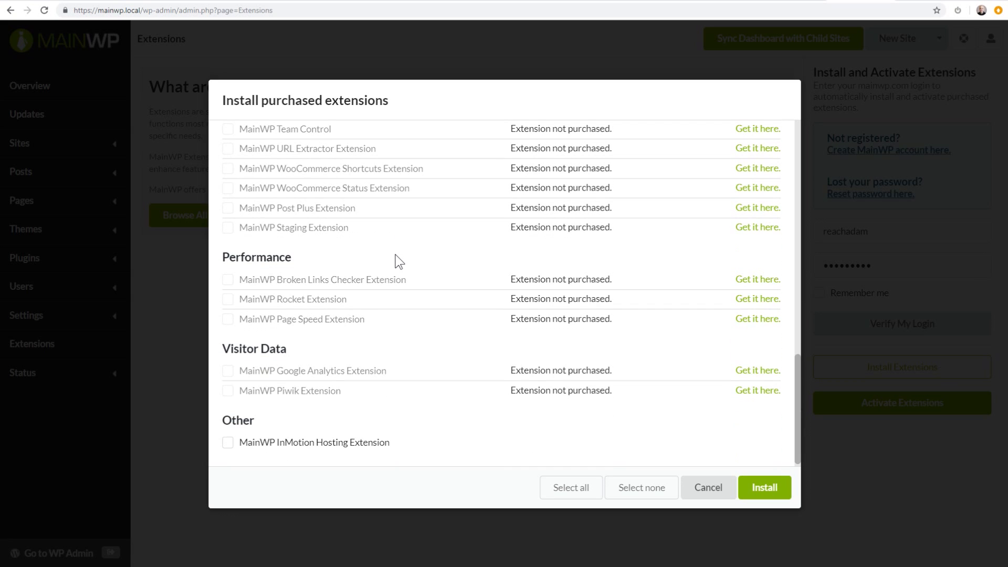
{"action": "scroll", "coordinate": [354, 212], "scroll_direction": "up", "scroll_amount": 15}
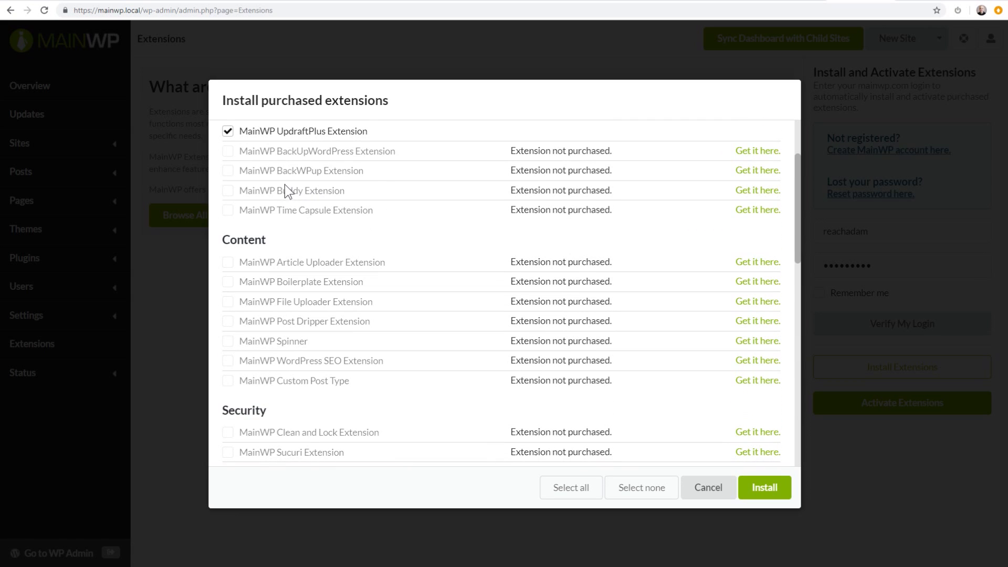
{"action": "scroll", "coordinate": [418, 210], "scroll_direction": "down", "scroll_amount": 7}
{"action": "scroll", "coordinate": [431, 263], "scroll_direction": "up", "scroll_amount": 5}
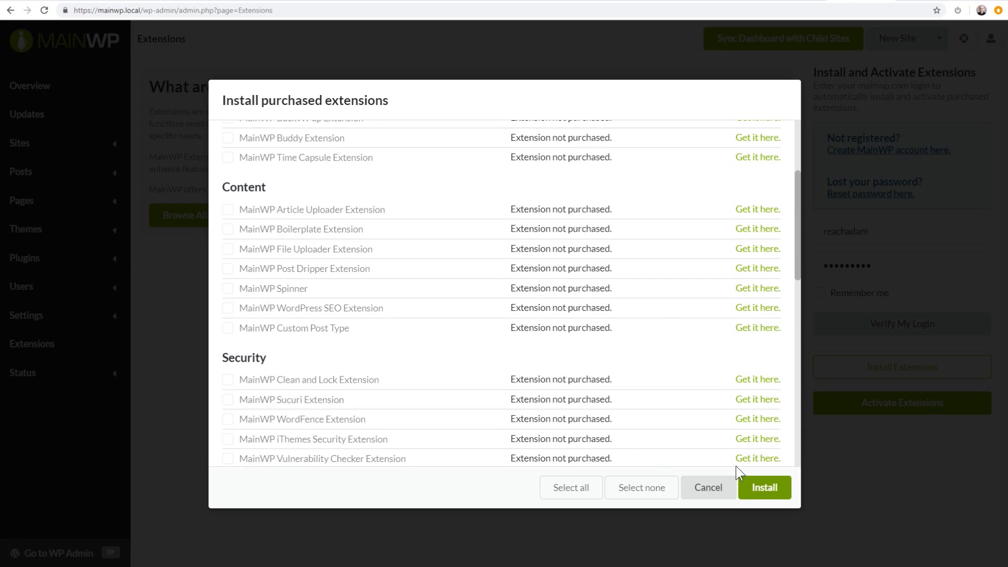
{"action": "scroll", "coordinate": [543, 362], "scroll_direction": "up", "scroll_amount": 4}
{"action": "left_click", "coordinate": [765, 491]}
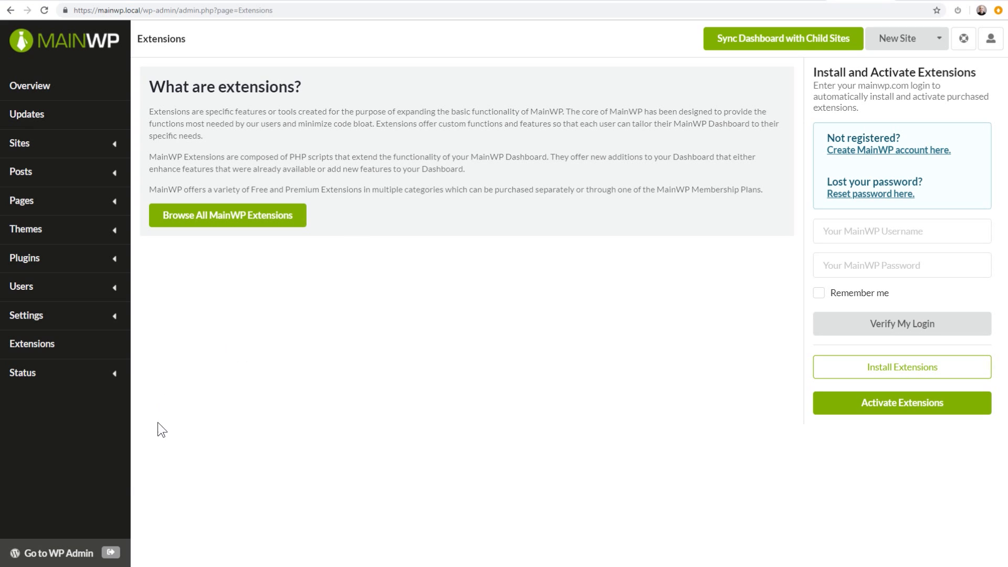
Step: Switch to the WordPress admin dashboard and display the MainWP submenu entries there
{"action": "left_click", "coordinate": [62, 554]}
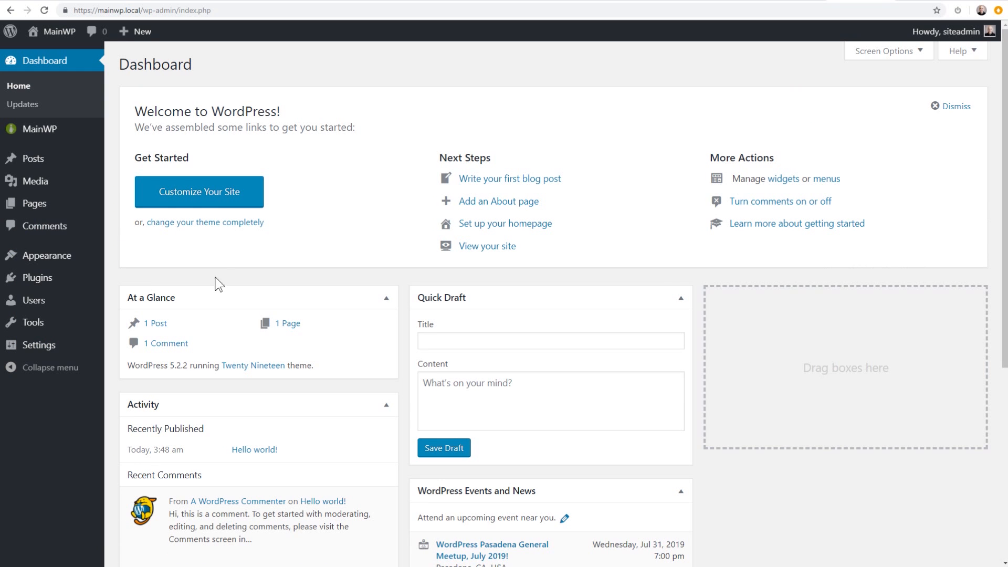
{"action": "mouse_move", "coordinate": [52, 136]}
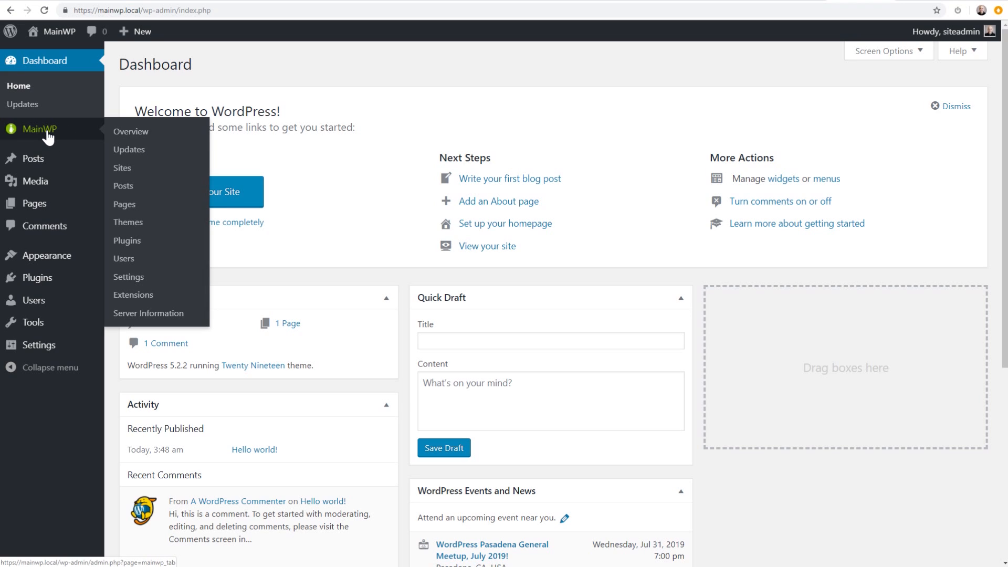
Step: Try to activate the MainWP UpdraftPlus Extension among the installed WordPress plugins and return to the MainWP overview
{"action": "left_click", "coordinate": [43, 280]}
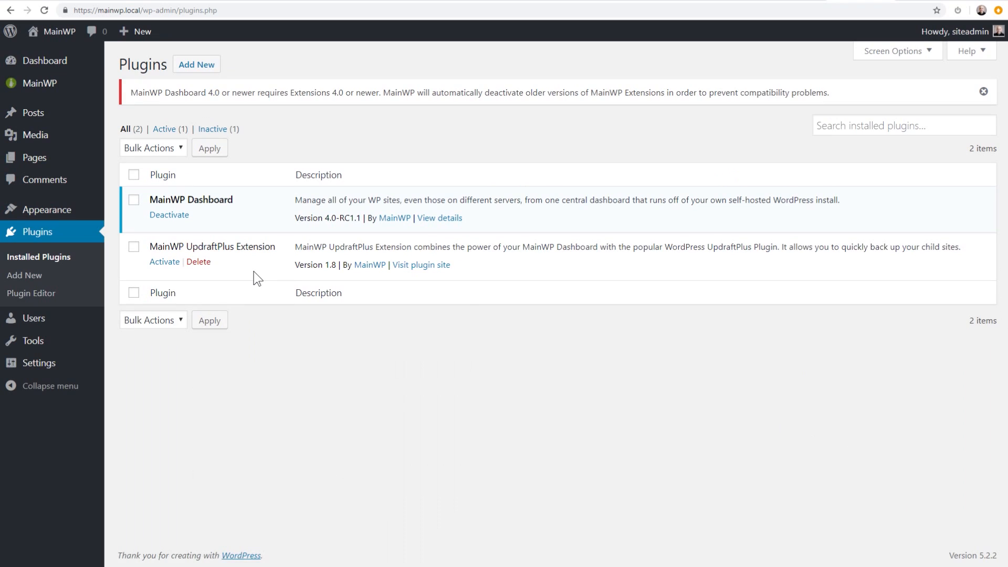
{"action": "left_click", "coordinate": [165, 263]}
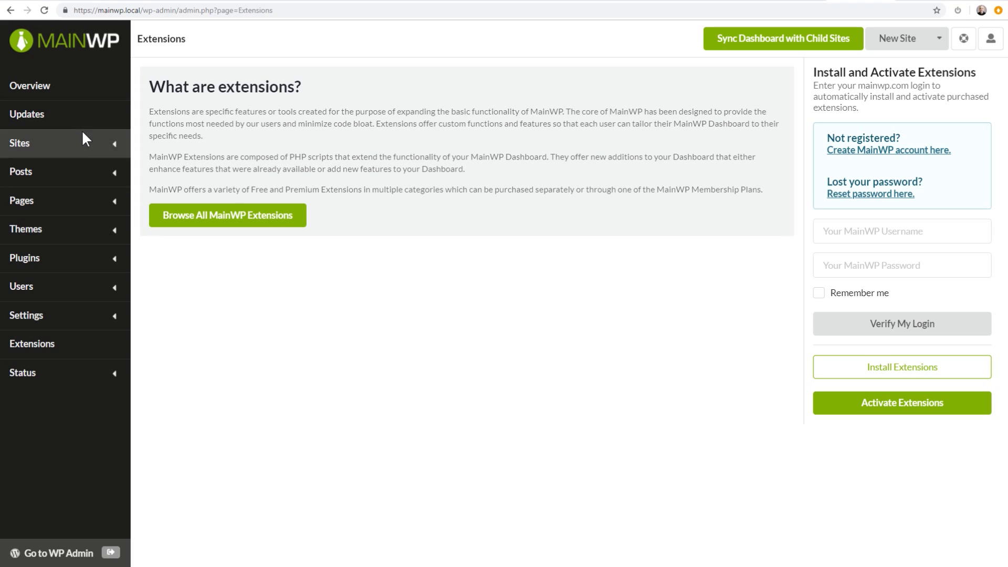
{"action": "left_click", "coordinate": [60, 94]}
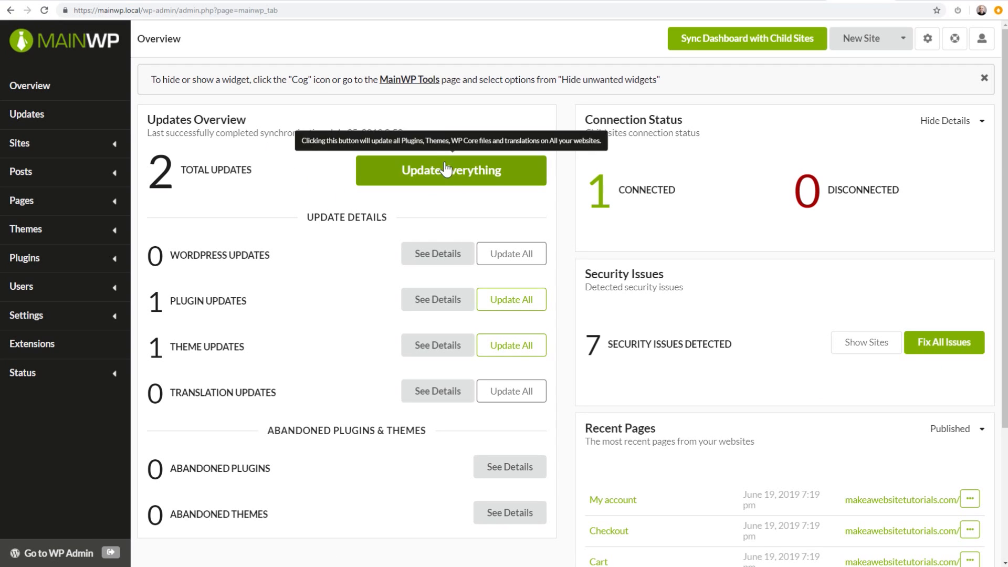
Step: Check the WordPress dashboard of makeawebsitetutorials.com for pending updates and run all updates for that site from the MainWP overview
{"action": "left_click", "coordinate": [798, 2]}
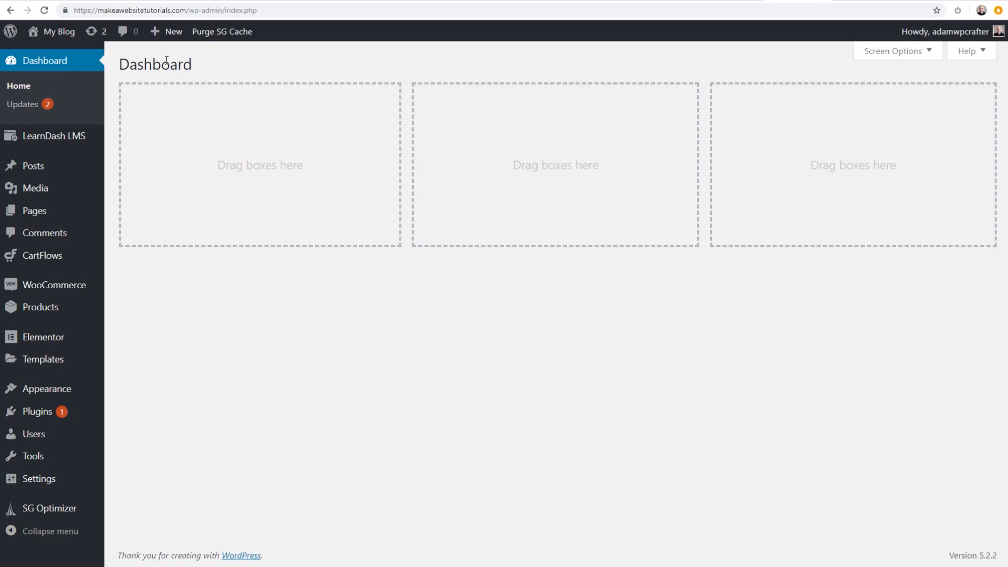
{"action": "left_click", "coordinate": [853, 1]}
{"action": "left_click", "coordinate": [461, 172]}
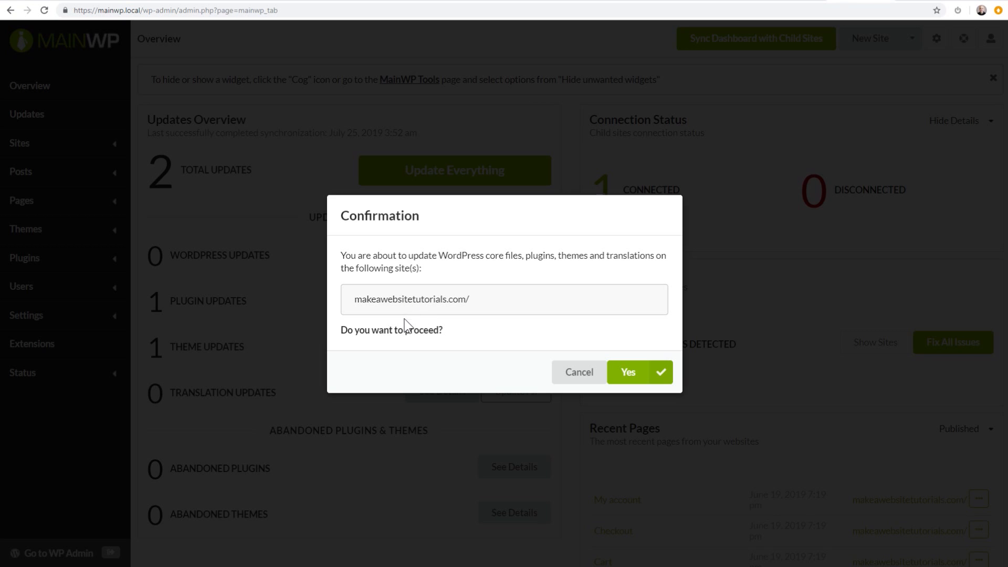
{"action": "left_click", "coordinate": [633, 377]}
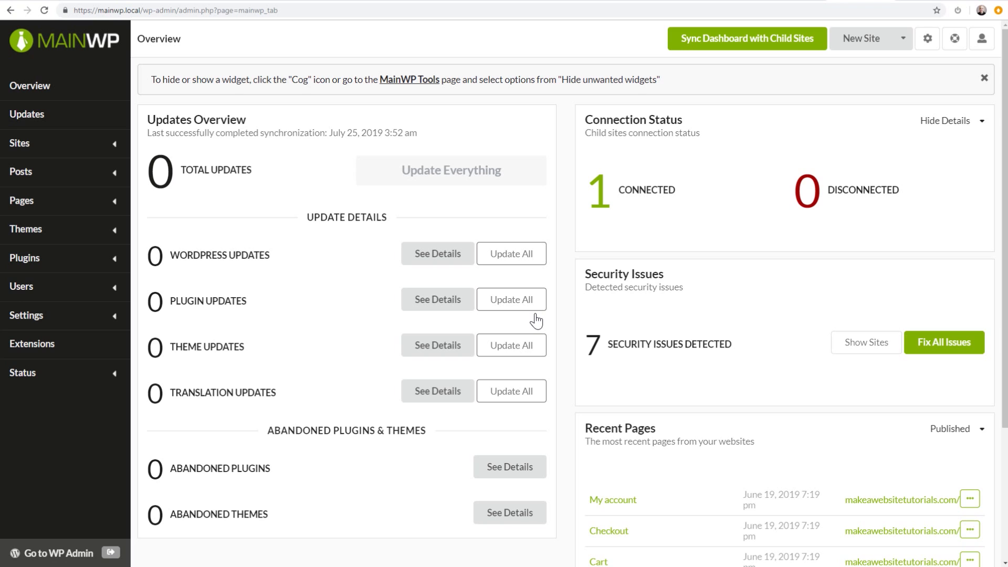
Step: Reload the WordPress dashboard of makeawebsitetutorials.com to check its update status and return to the MainWP overview
{"action": "left_click", "coordinate": [793, 3]}
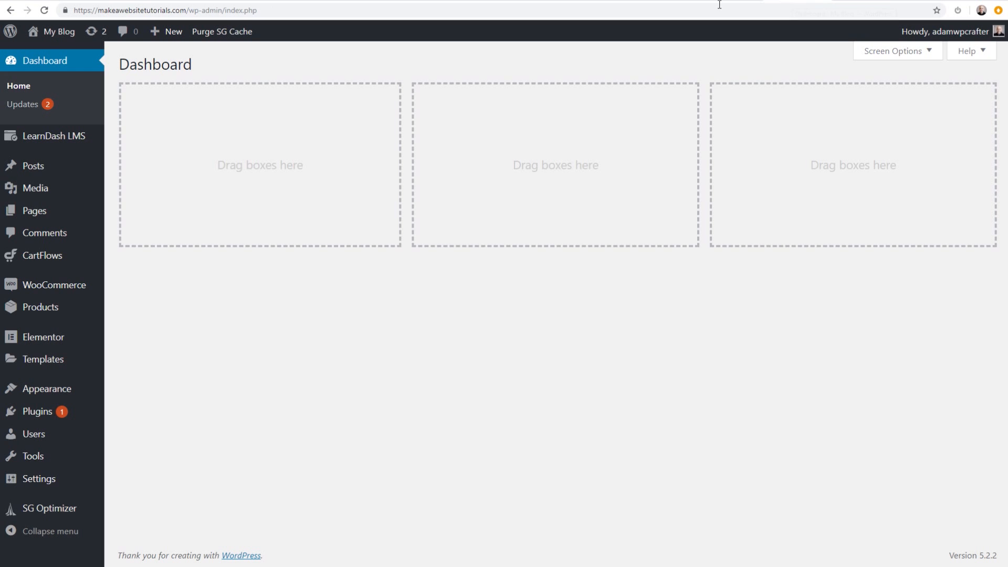
{"action": "left_click", "coordinate": [21, 92]}
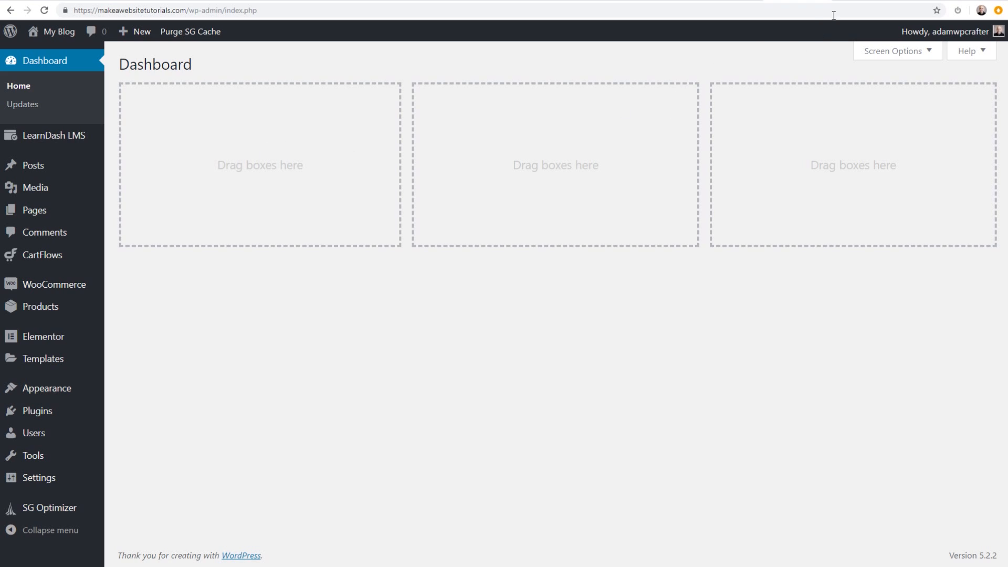
{"action": "left_click", "coordinate": [857, 3]}
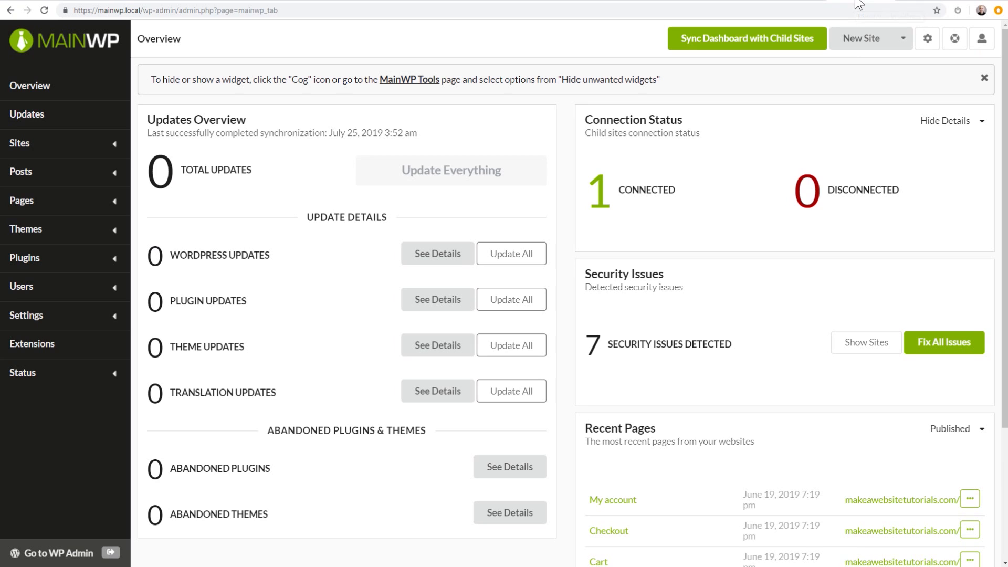